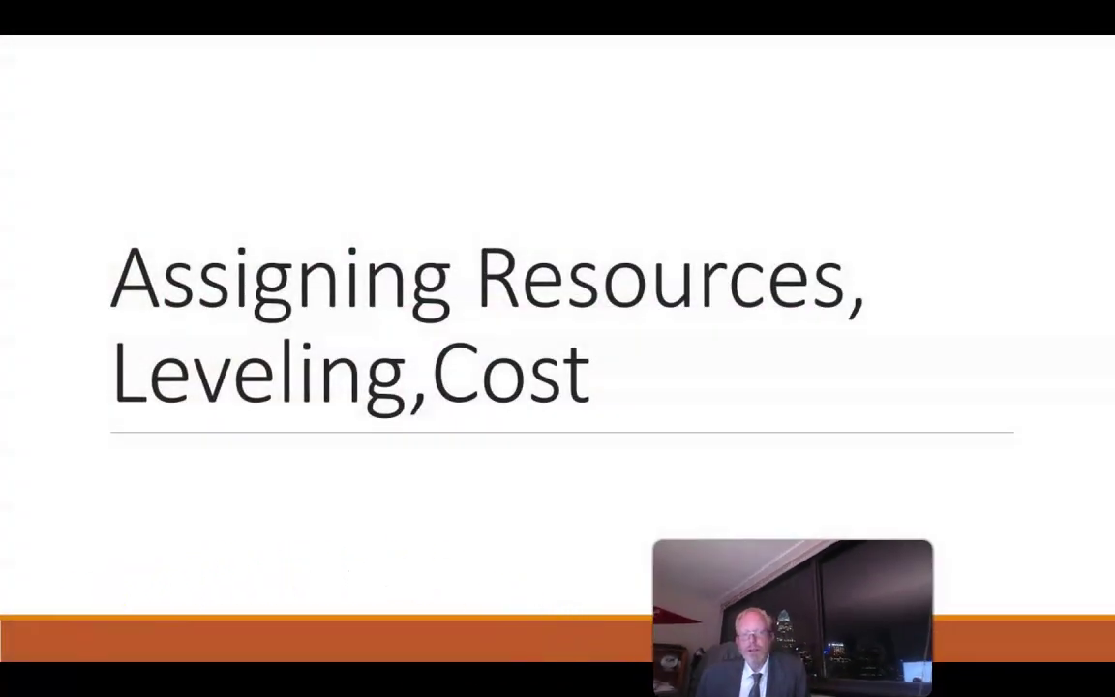
End the PowerPoint presentation and bring up the MyPlantDiary24US schedule in Project.
key(alt+Tab)
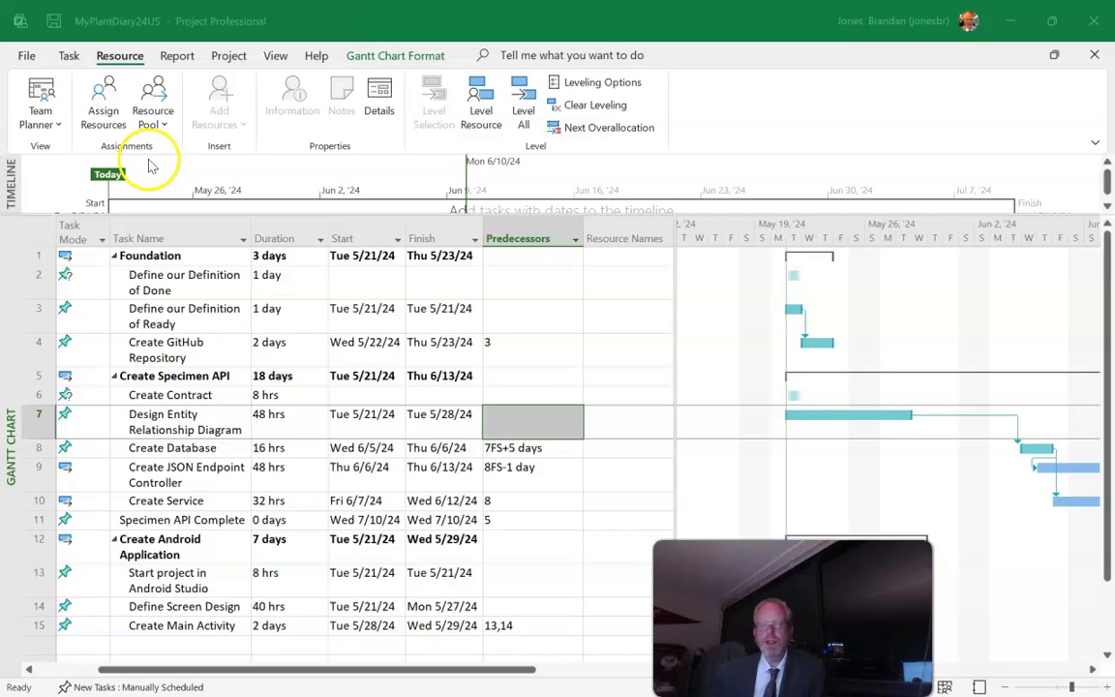
Open Assign Resources for the Design Entity Relationship Diagram task.
click(103, 113)
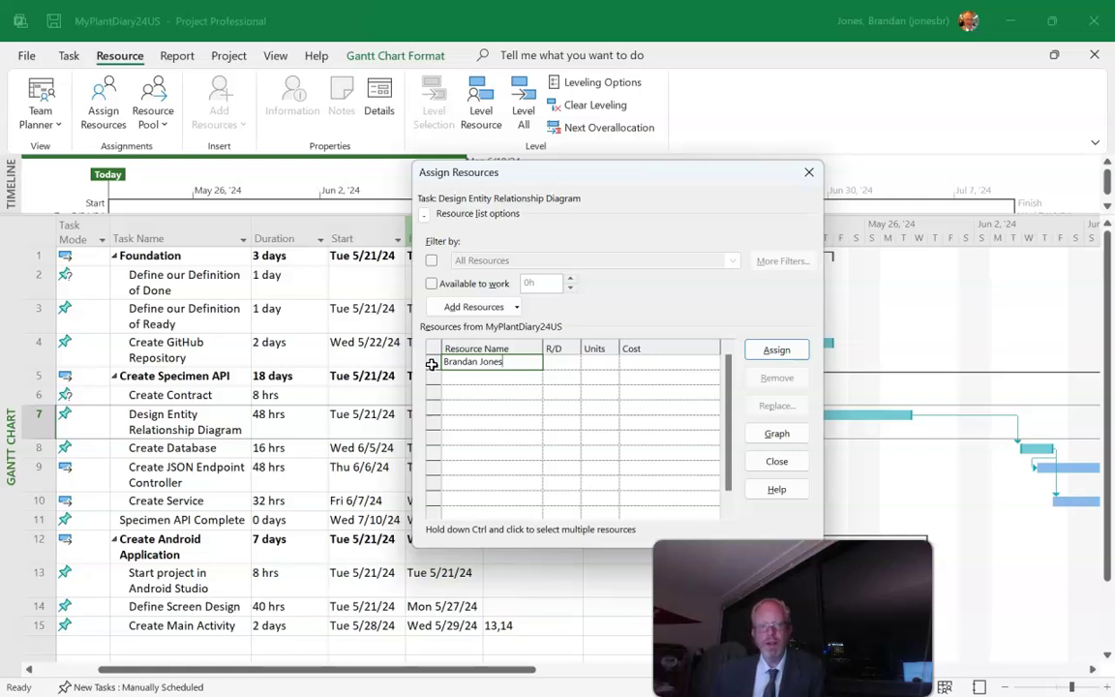
Open the first resource's information, keeping its type as Work with 100% availability.
double_click(431, 364)
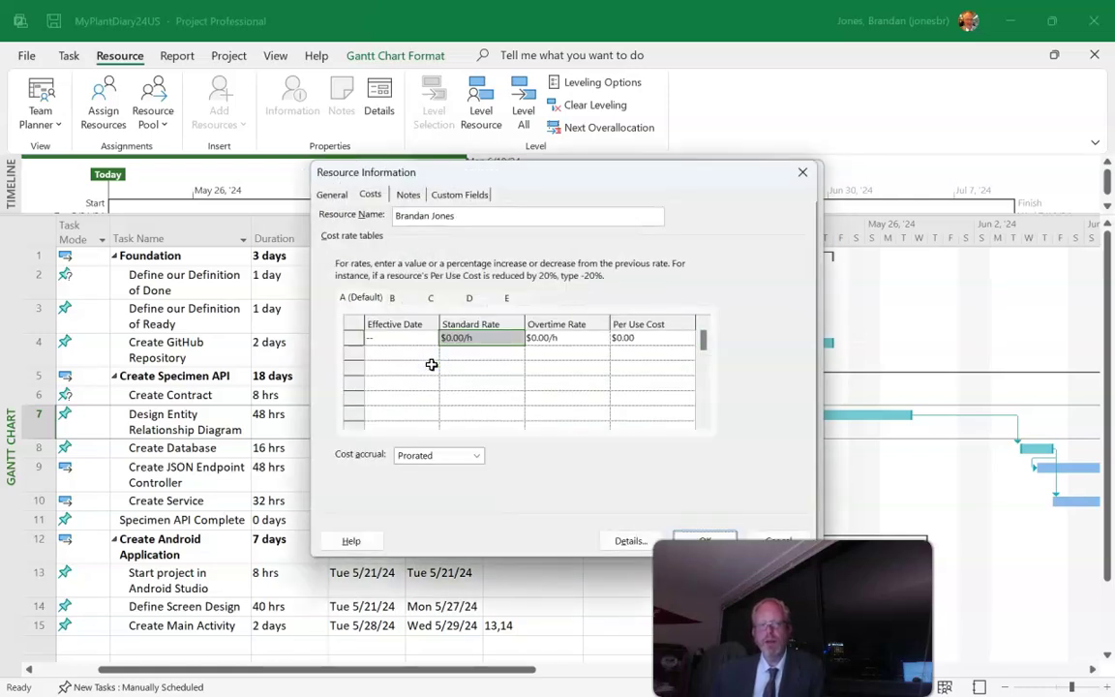
click(331, 196)
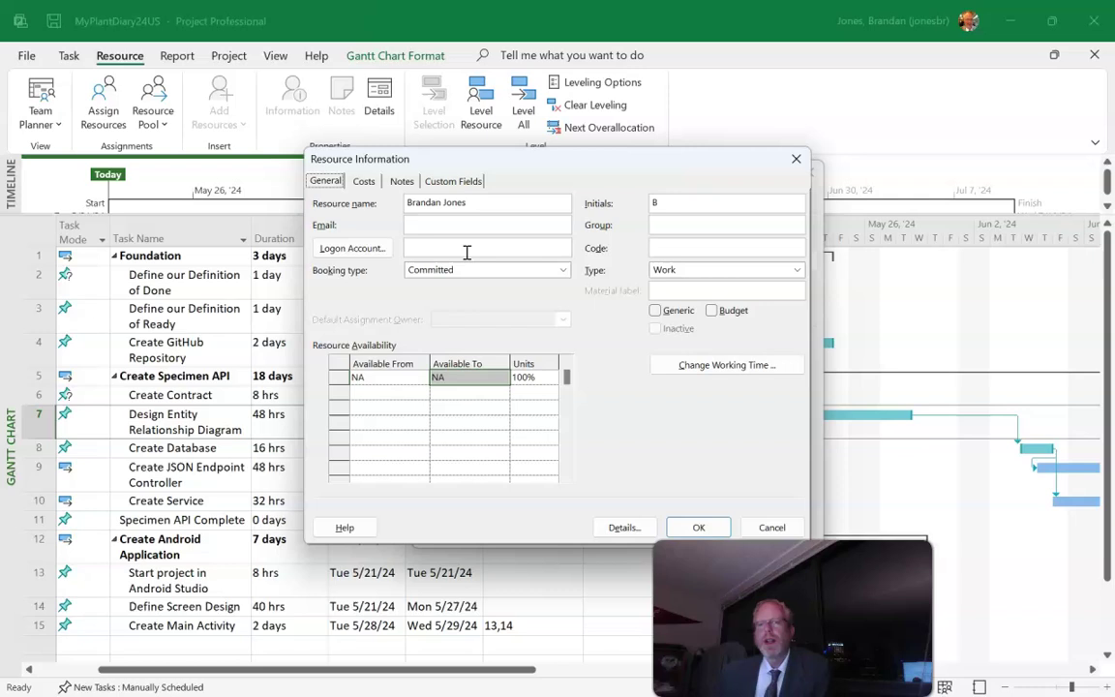
click(733, 278)
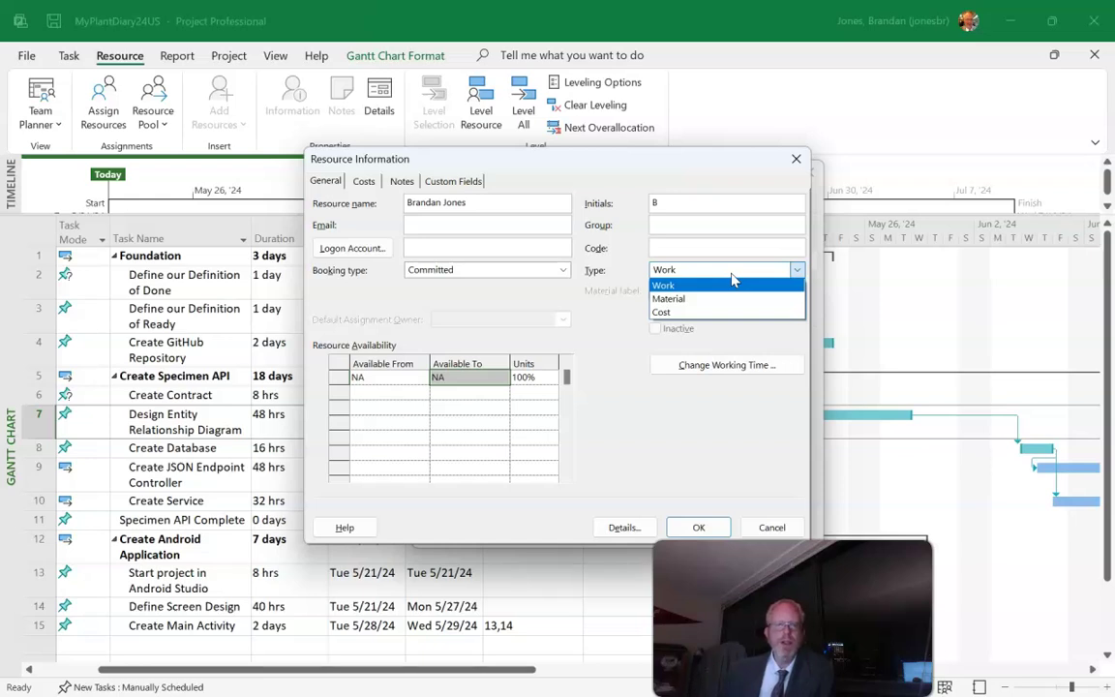
click(499, 221)
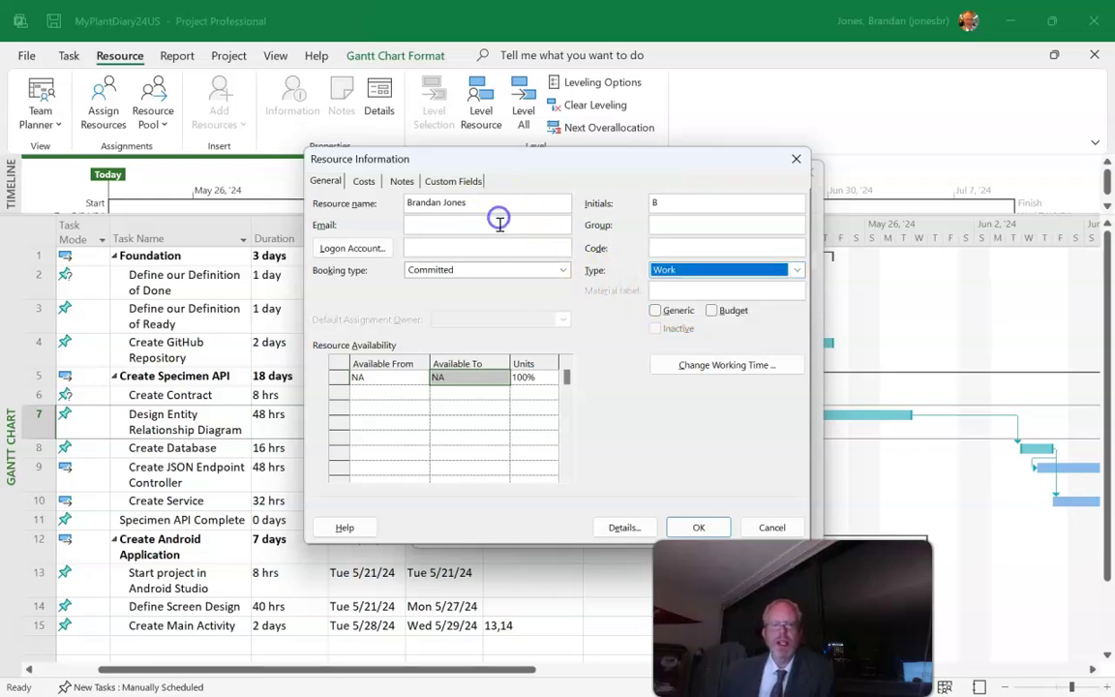
click(499, 221)
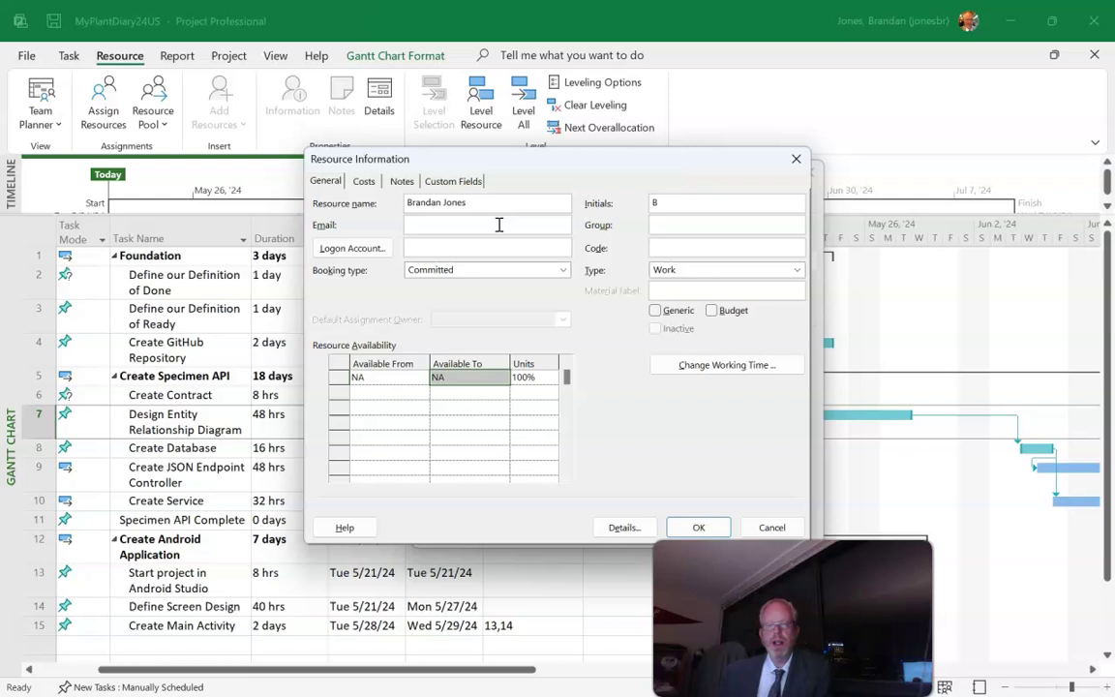
click(399, 232)
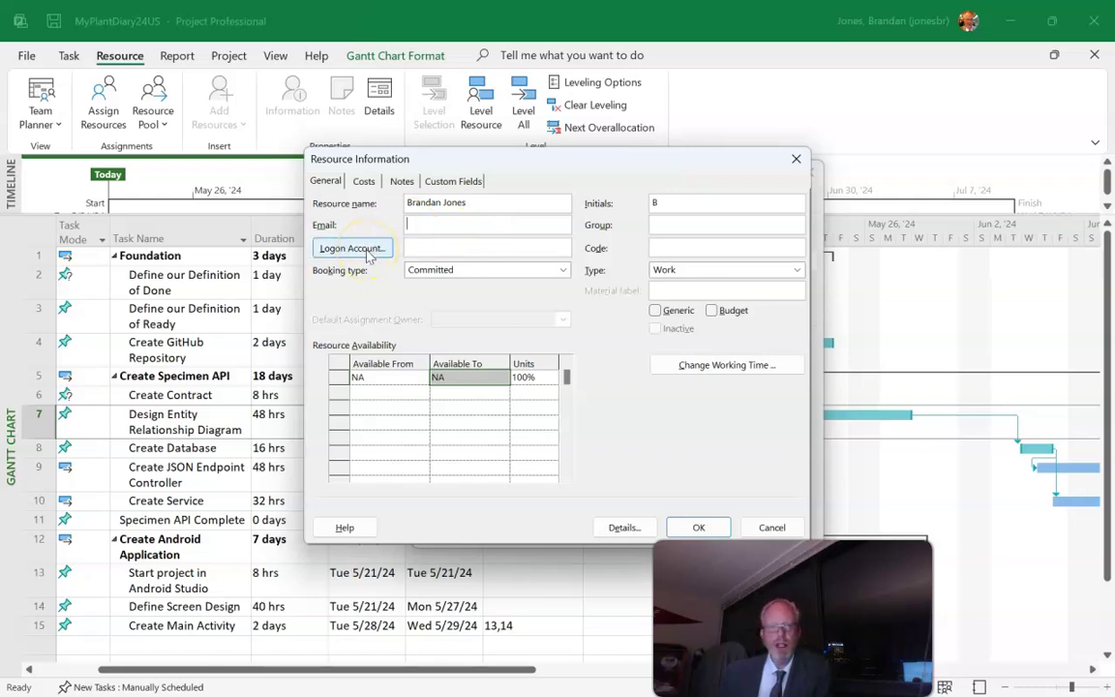
click(447, 384)
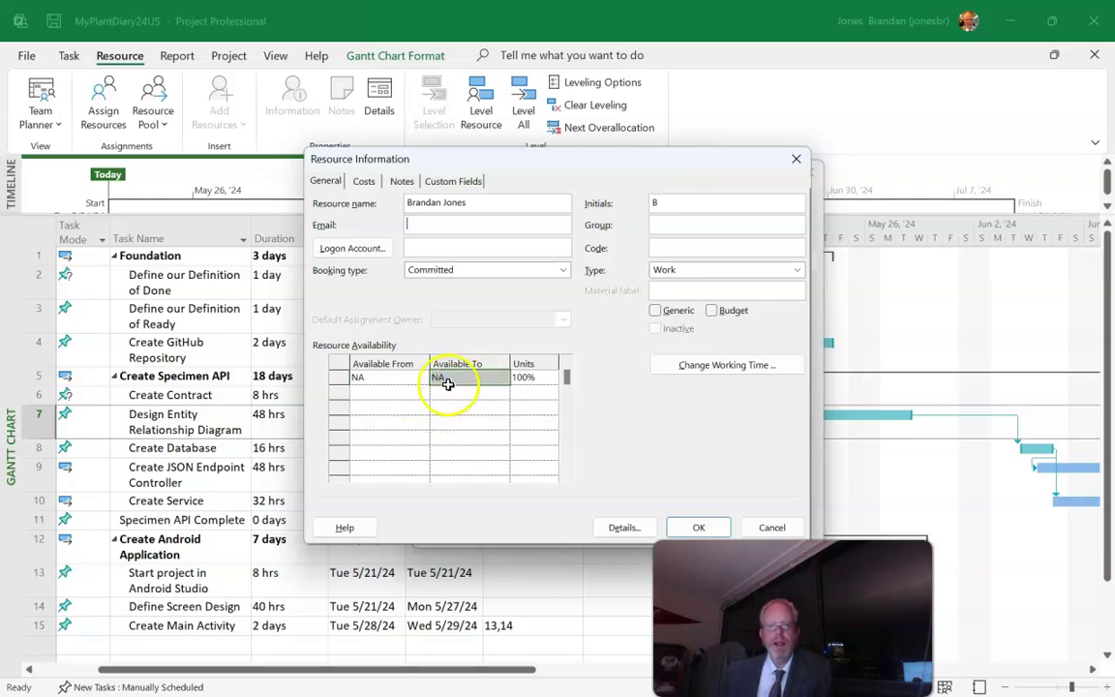
click(360, 180)
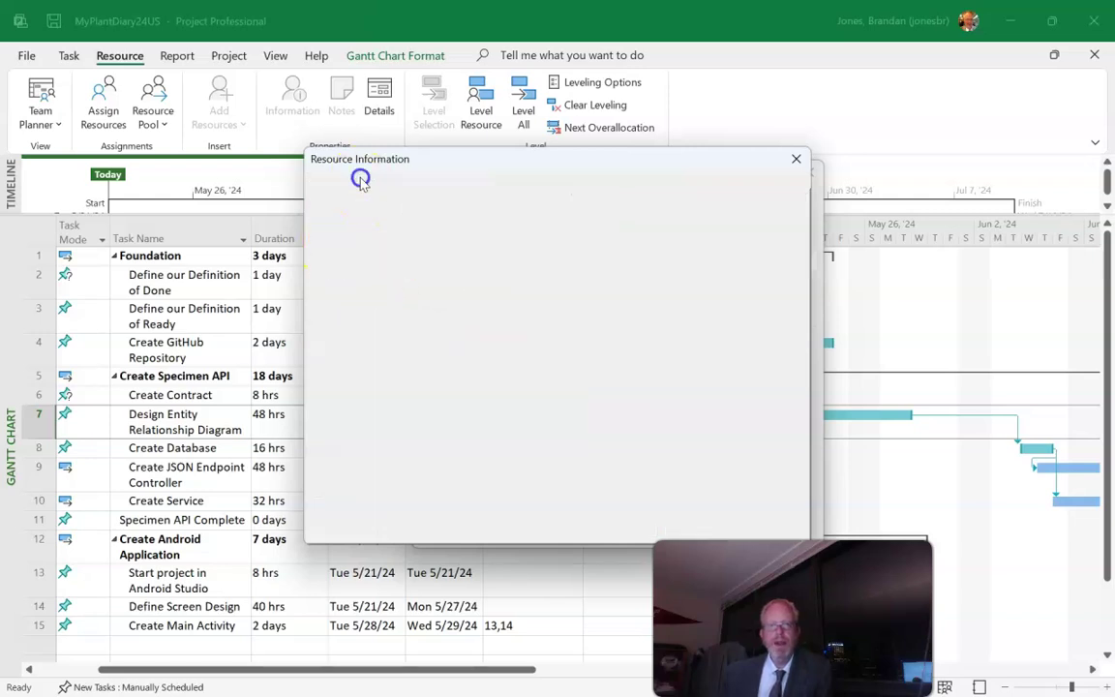
Give the first resource a $120.00/h standard rate and $160.00/h overtime rate.
click(462, 322)
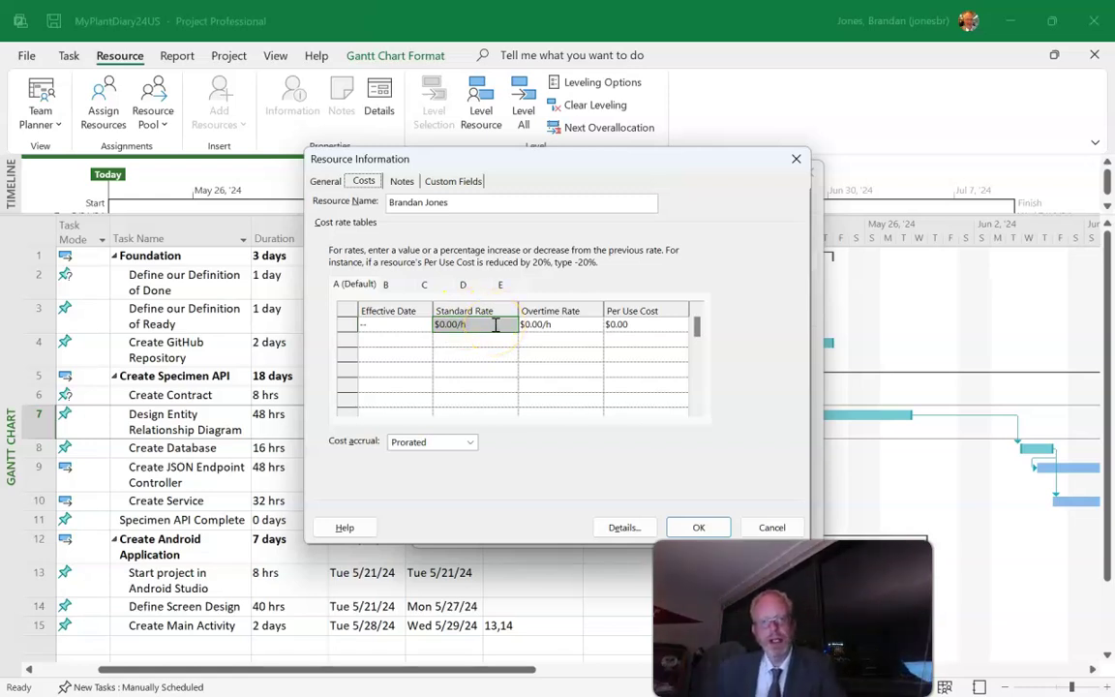
click(445, 327)
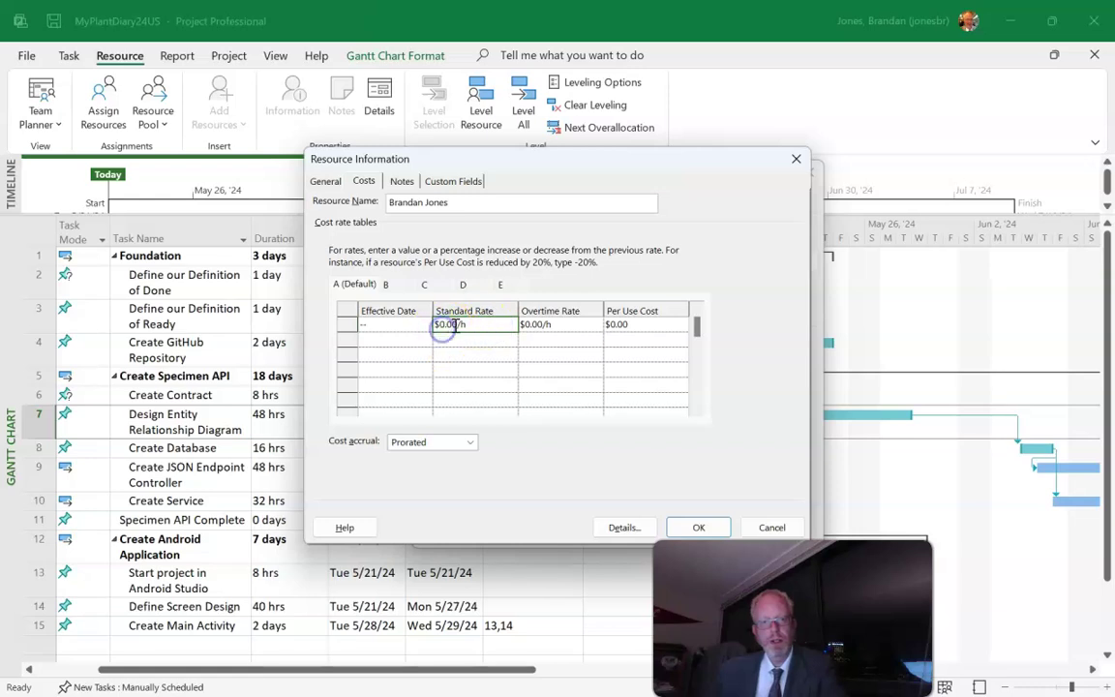
text(12)
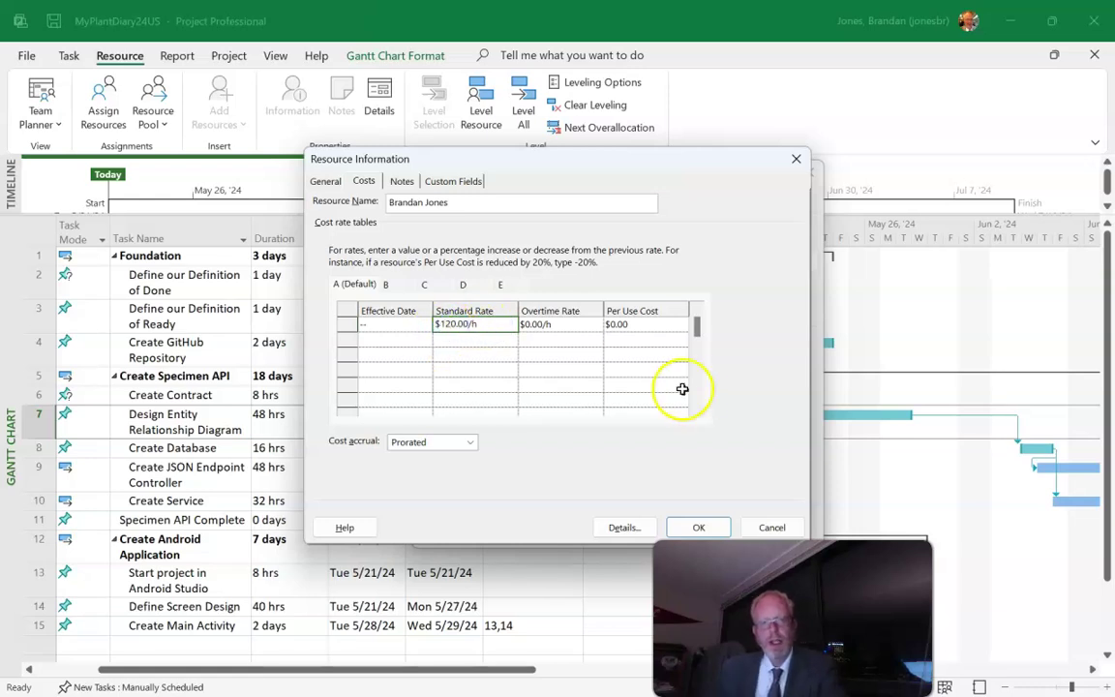
click(530, 326)
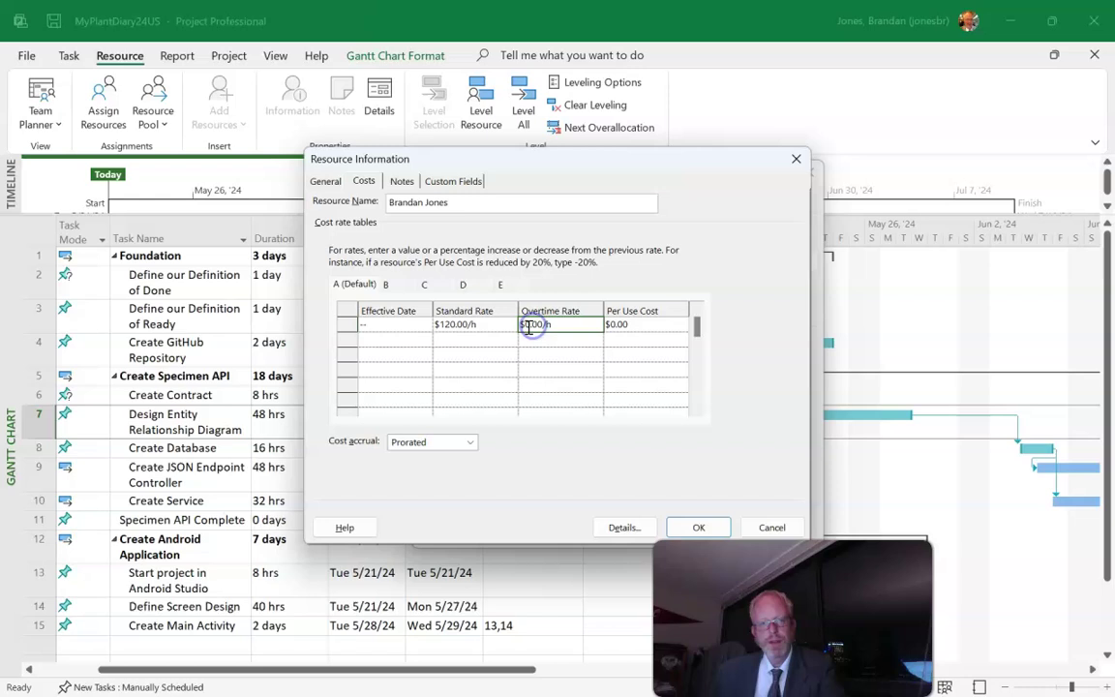
click(523, 326)
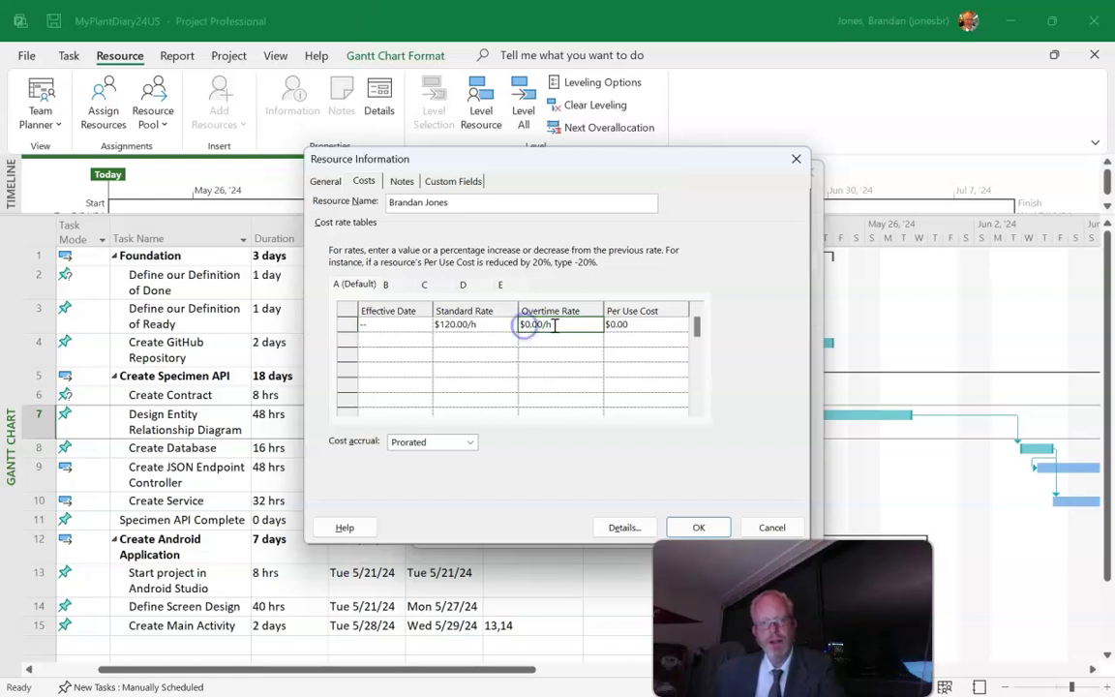
text(16)
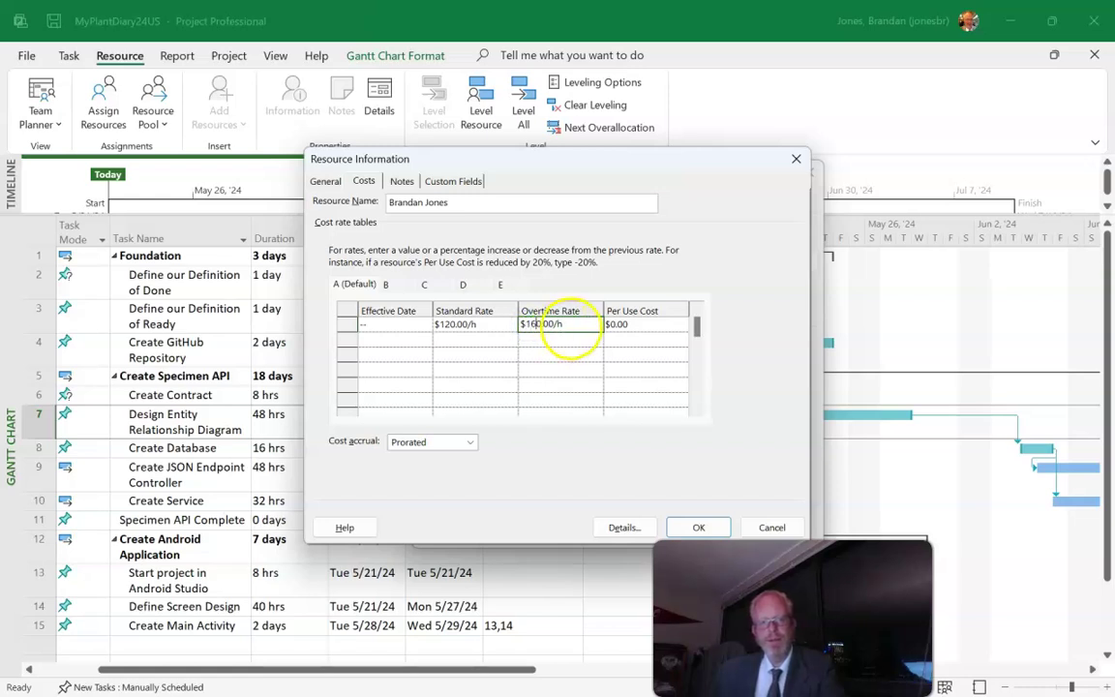
click(718, 532)
Add two more team members as resources, correcting a typo in the first new name.
click(496, 378)
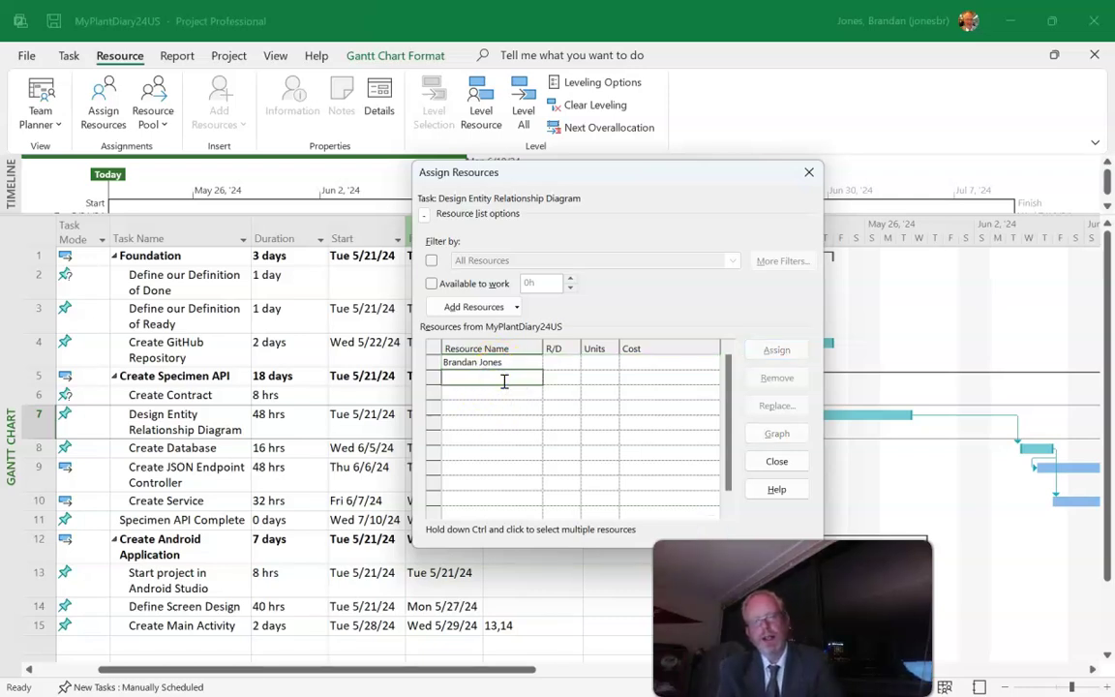
text(Pamela S)
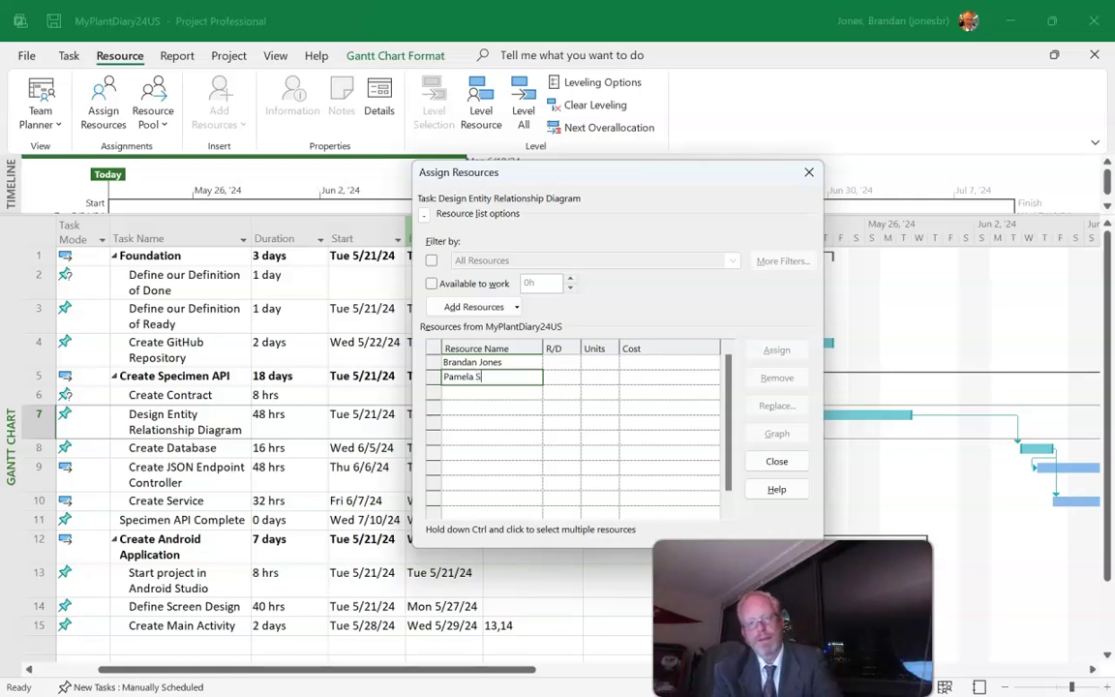
key(BackSpace)
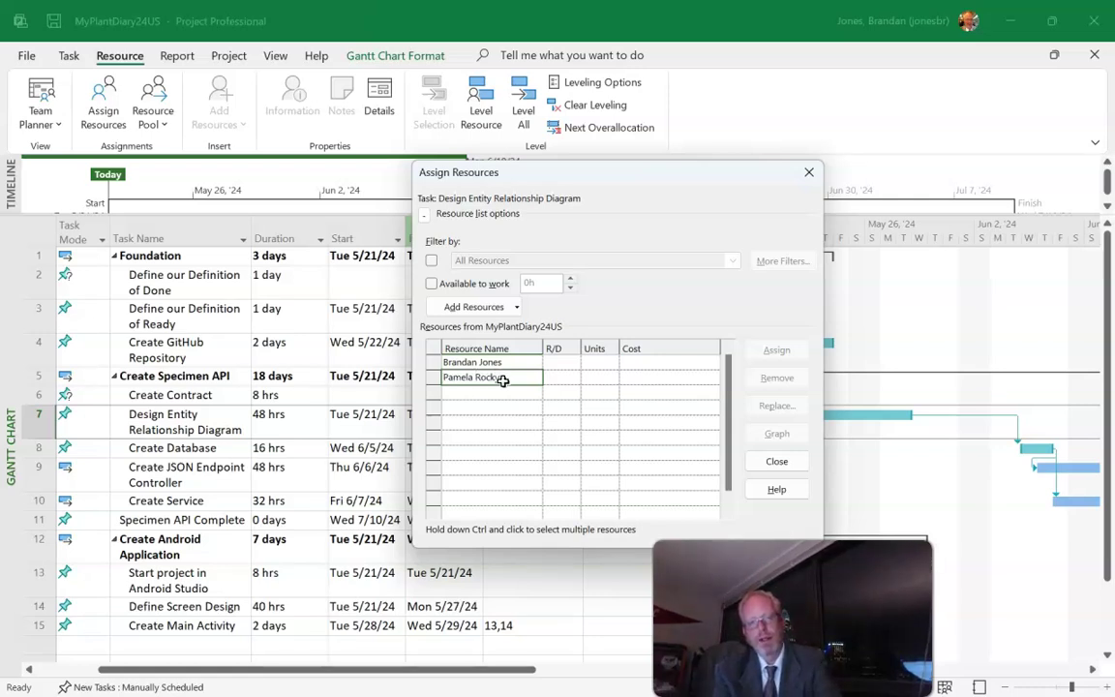
key(Return)
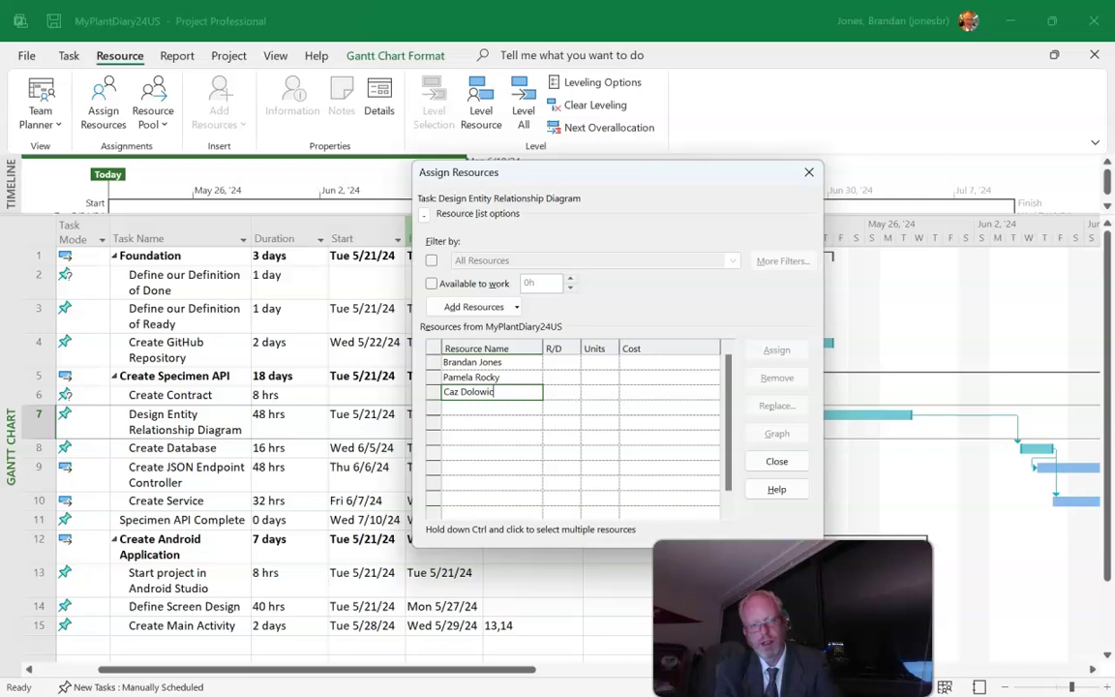
key(Return)
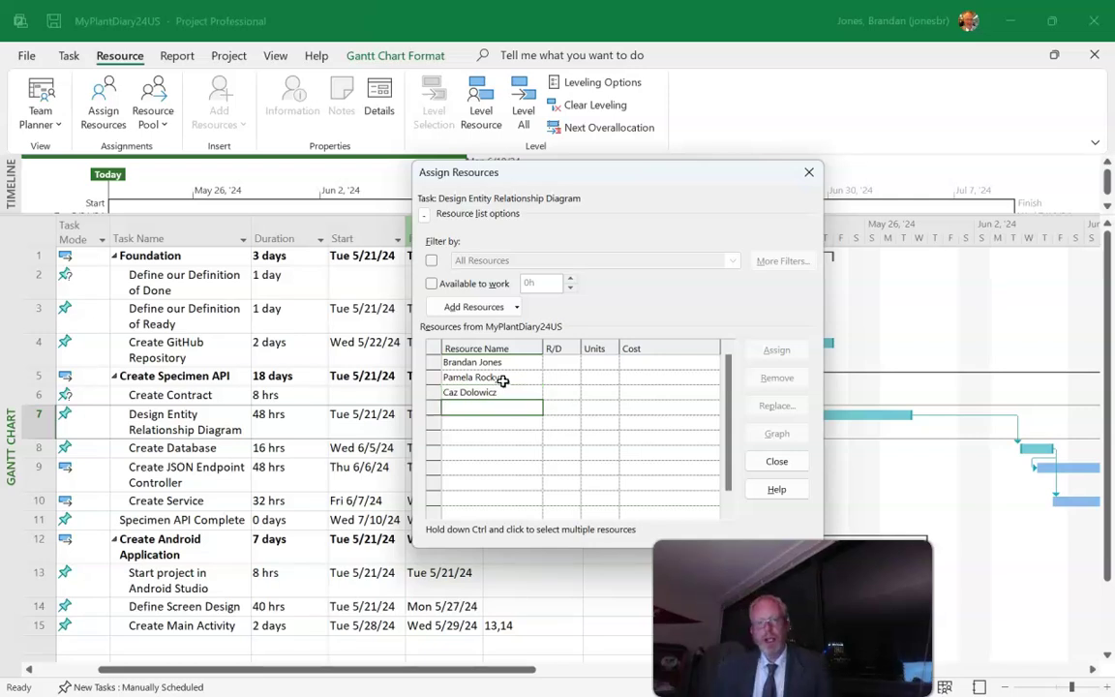
Open the second resource's cost rates and start editing its standard and overtime rates.
double_click(500, 378)
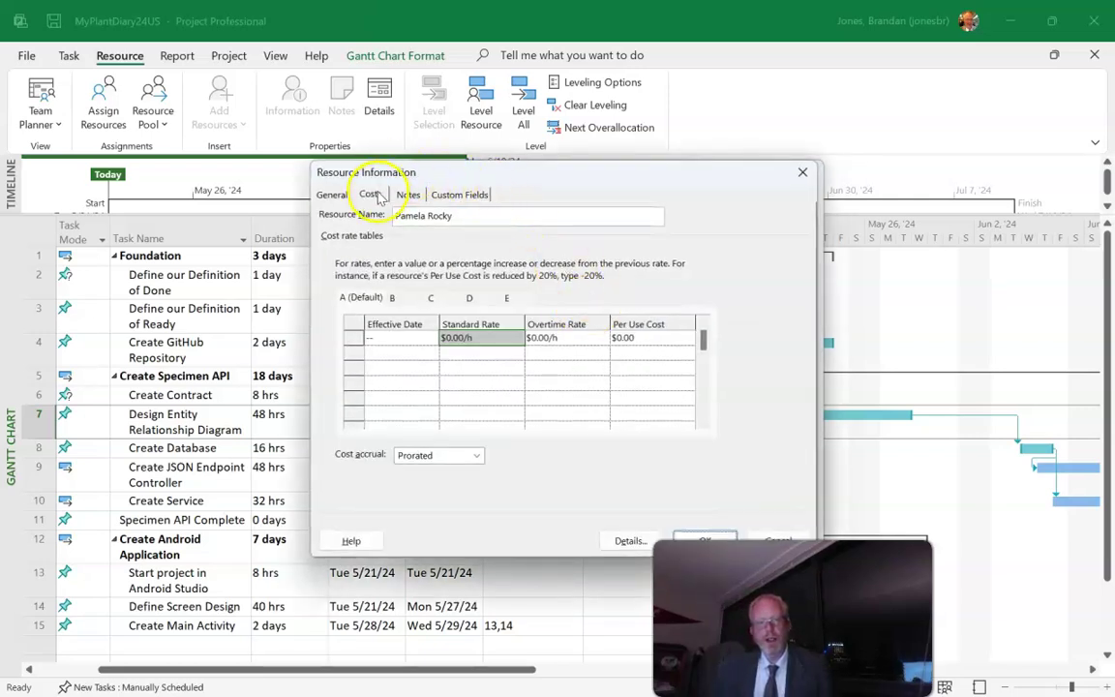
click(452, 339)
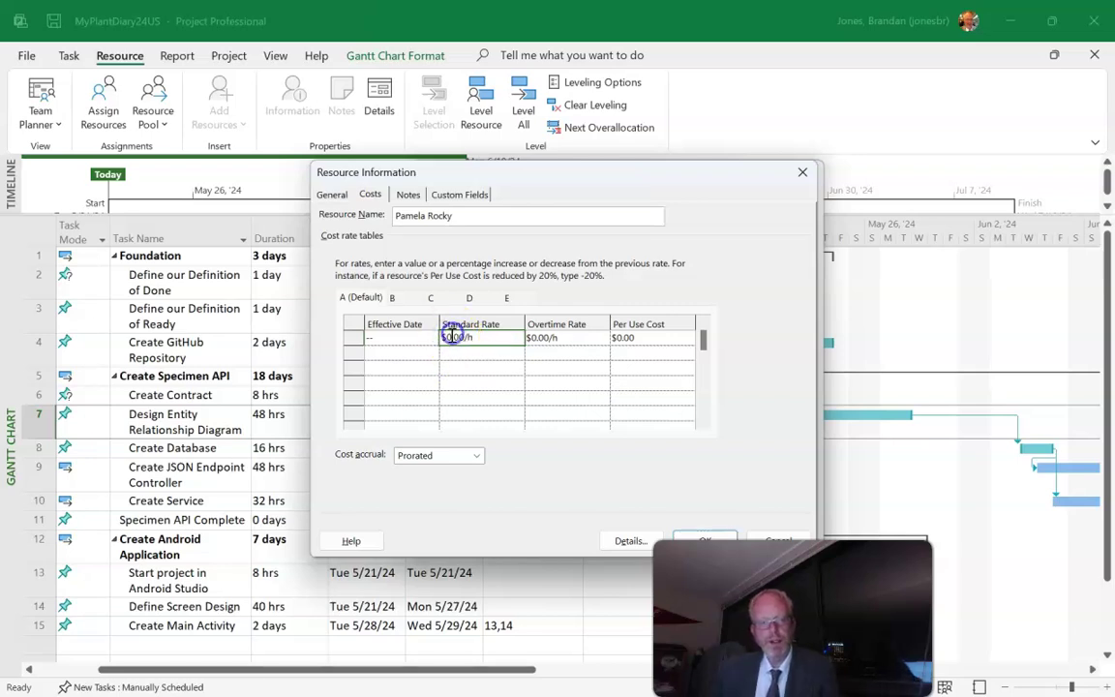
click(452, 335)
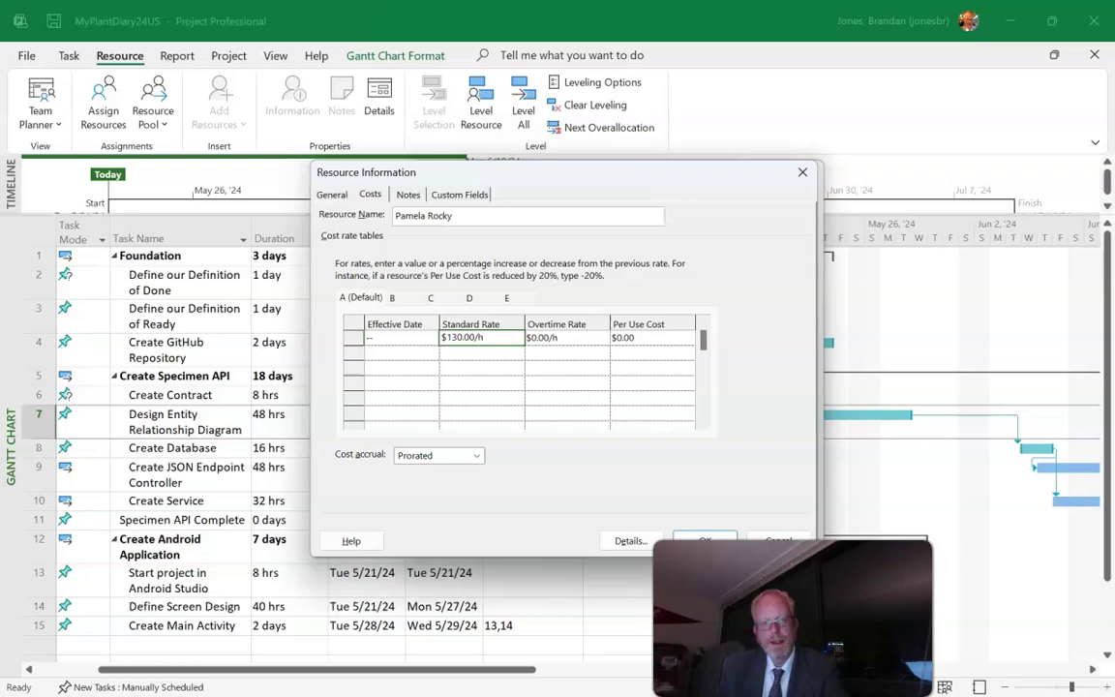
click(530, 335)
click(535, 337)
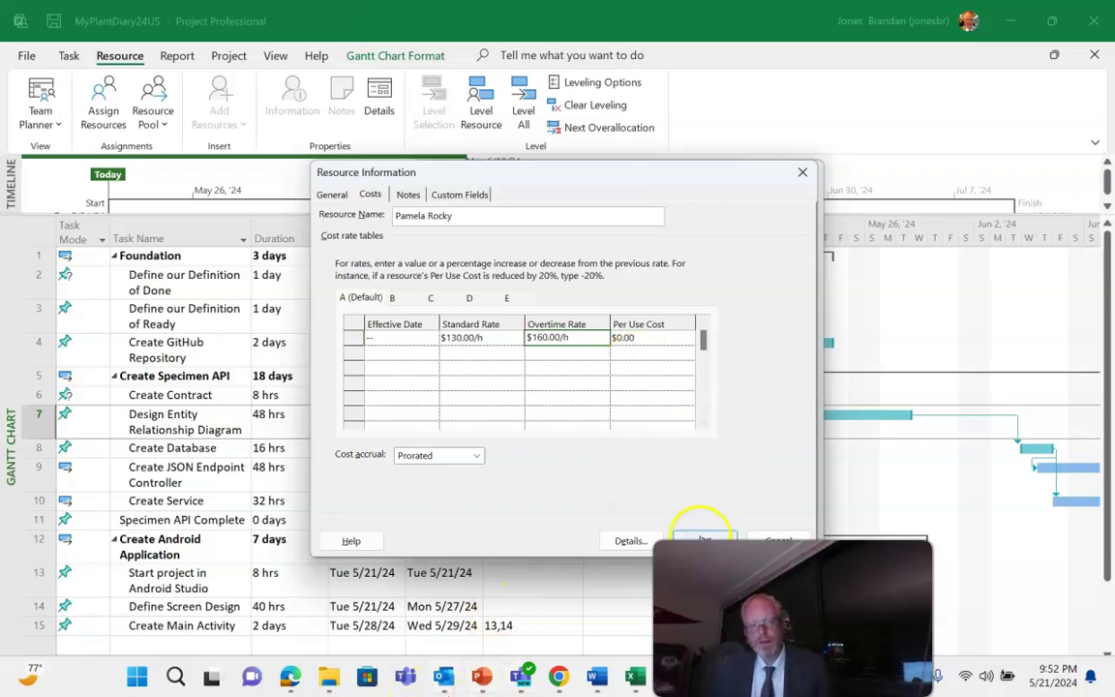
click(701, 538)
Reopen the second resource and set $100.00/h standard and $150.00/h overtime rates.
click(522, 379)
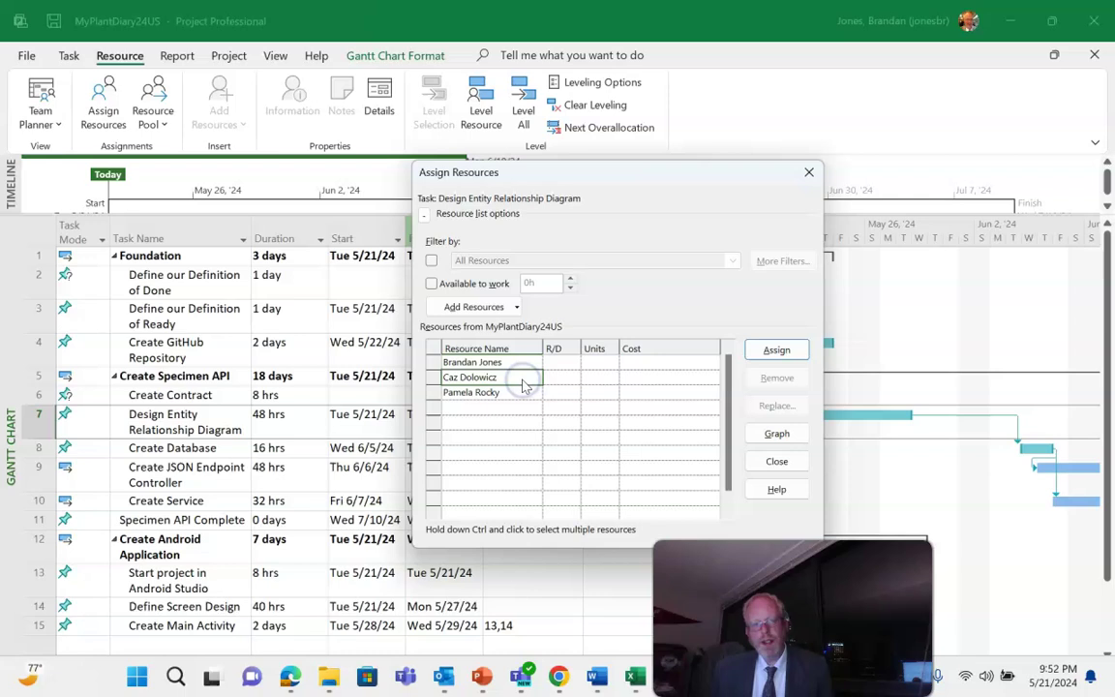
double_click(522, 378)
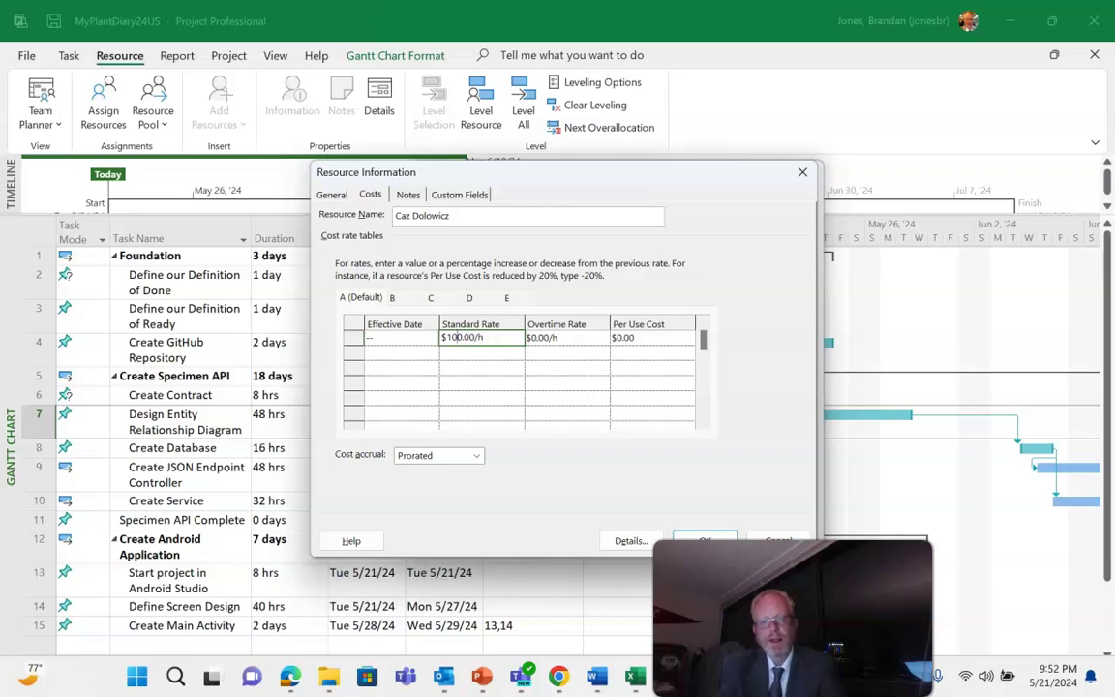
click(530, 338)
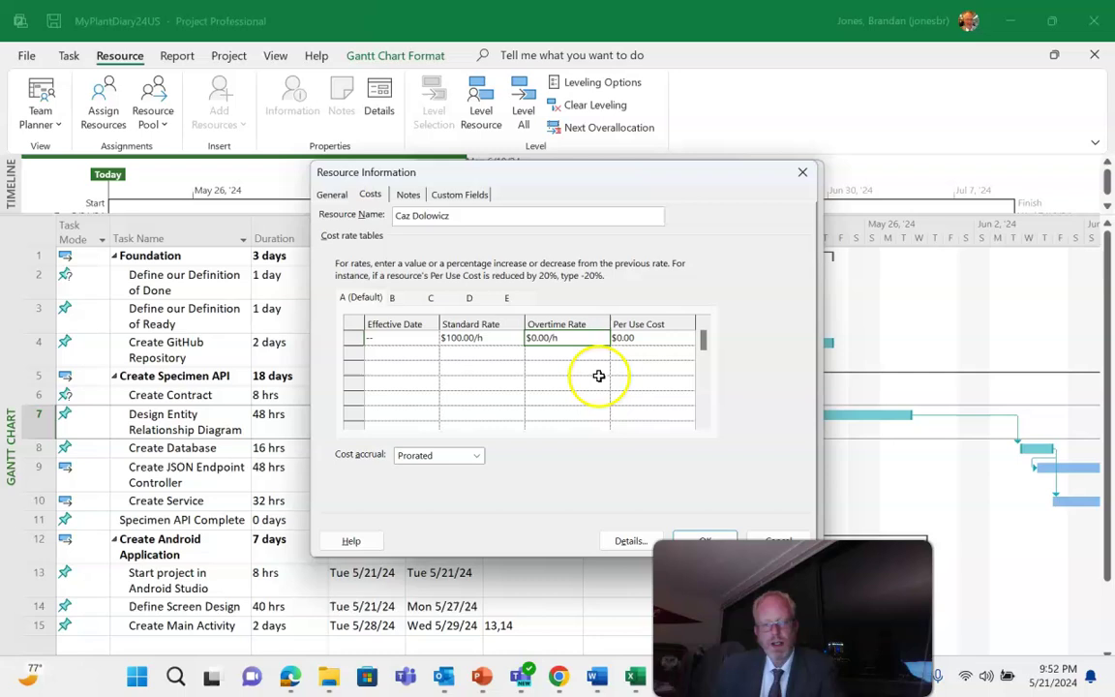
text(150)
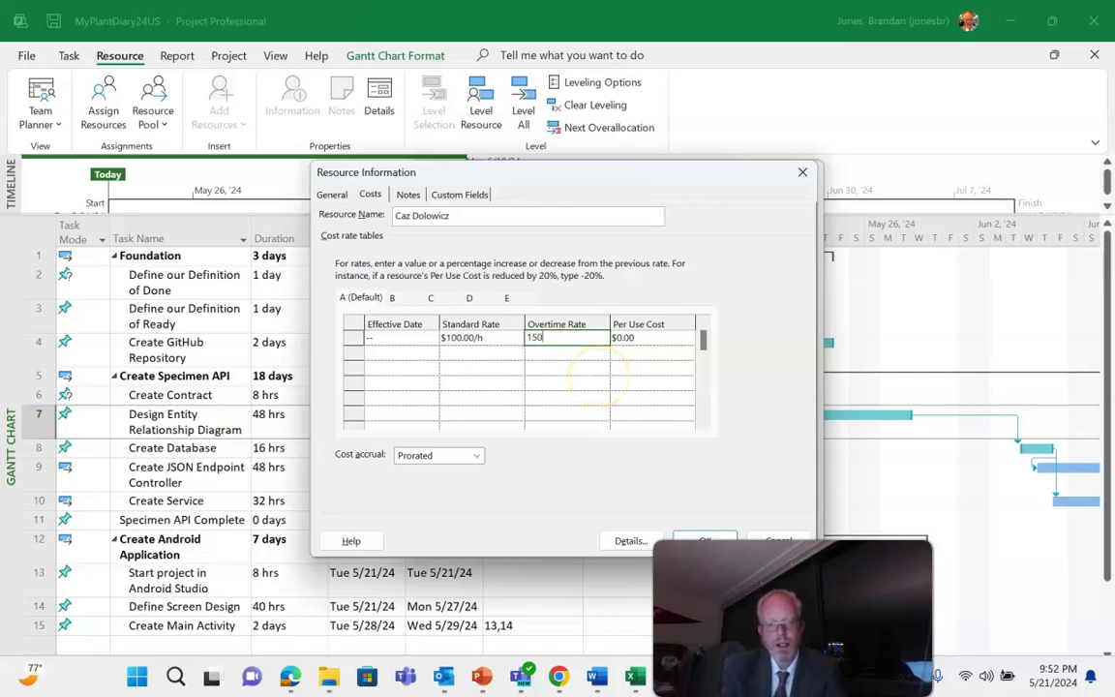
click(577, 377)
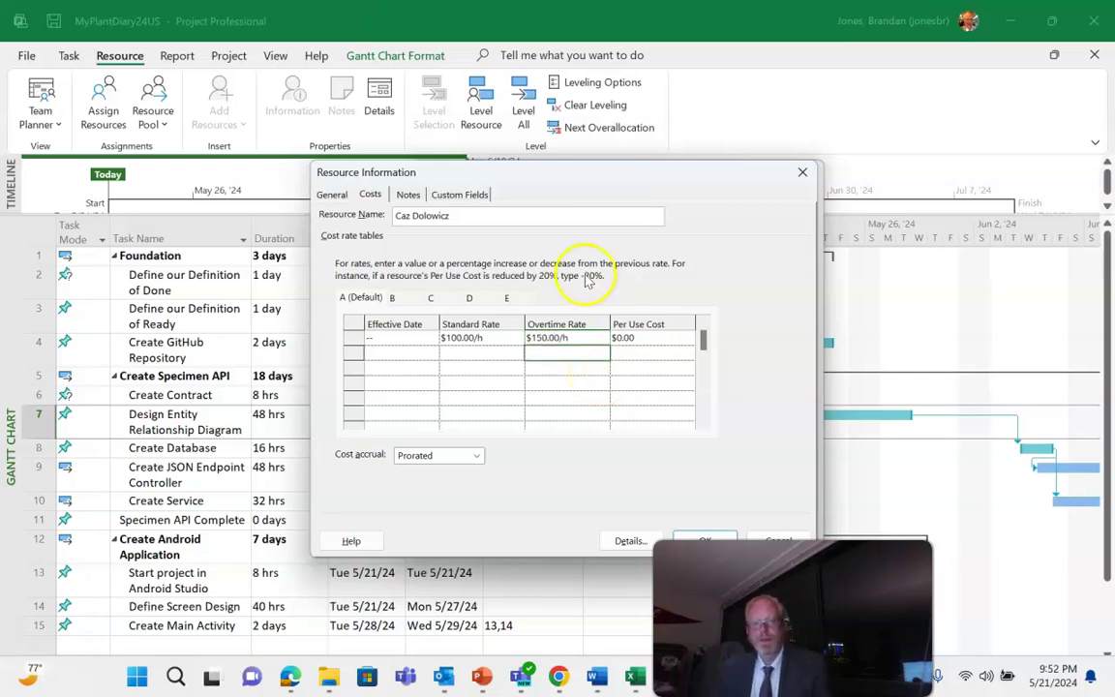
click(704, 534)
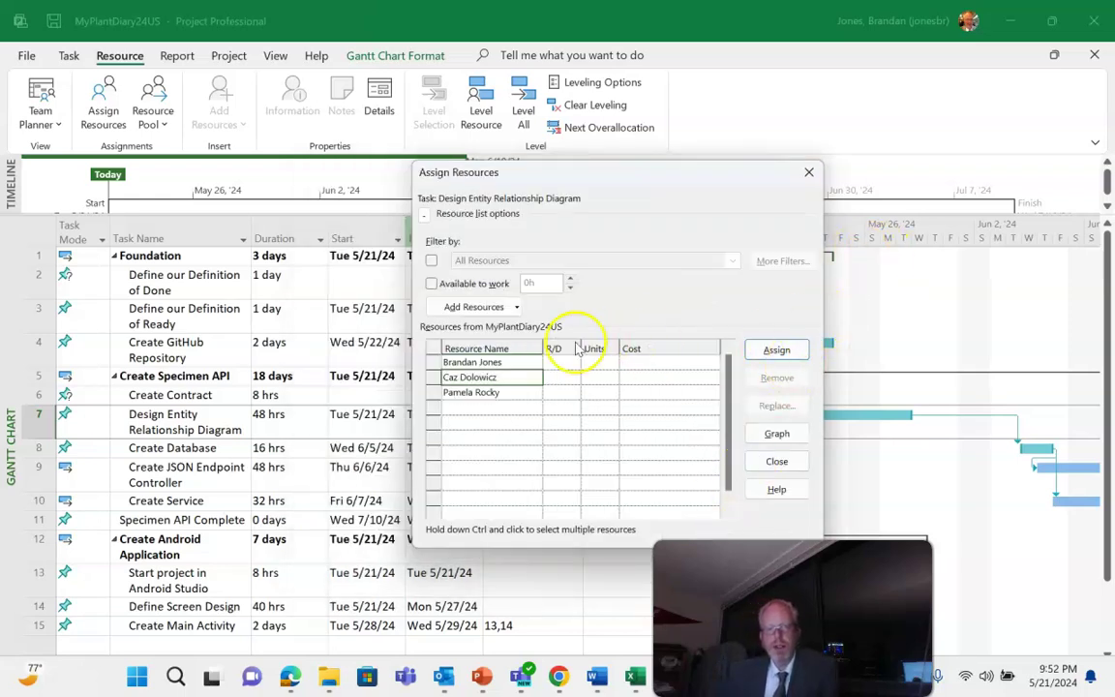
Close Assign Resources, widen Resource Names, and assign the first resource to Define our Definition of Done.
click(809, 172)
click(533, 280)
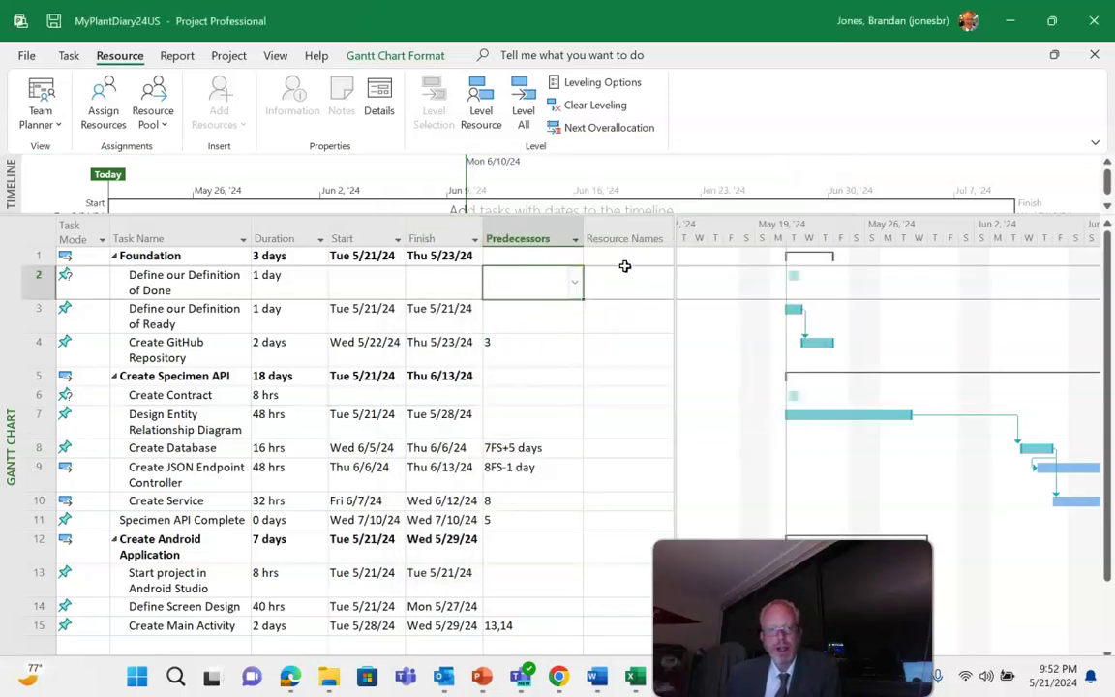
click(627, 275)
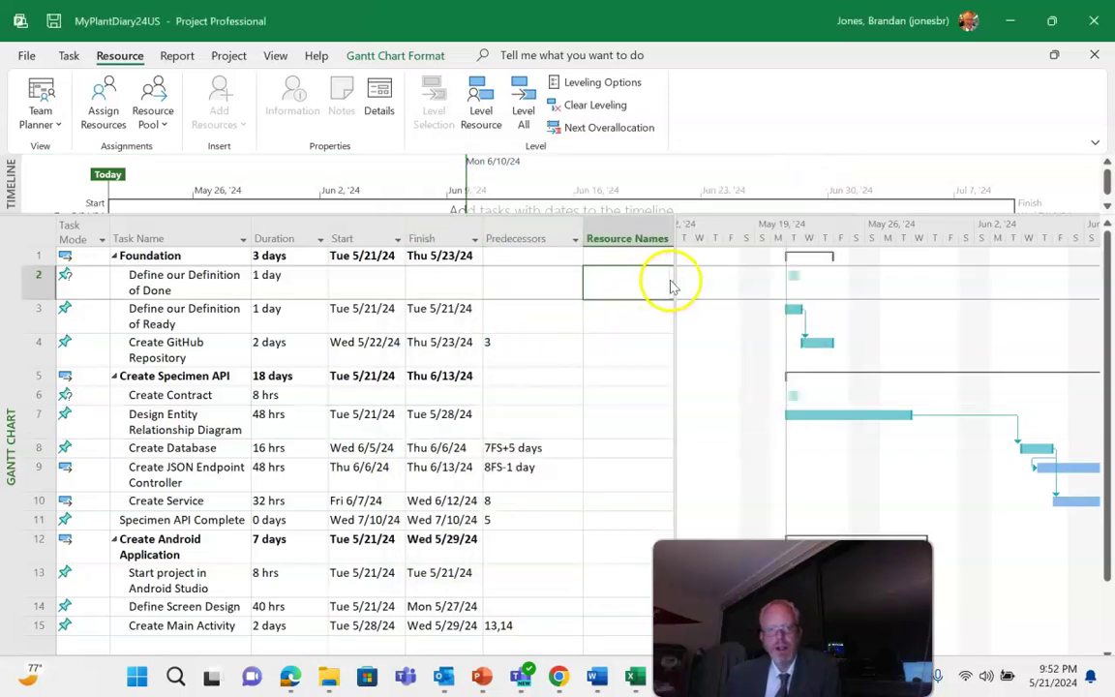
drag(675, 279, 727, 280)
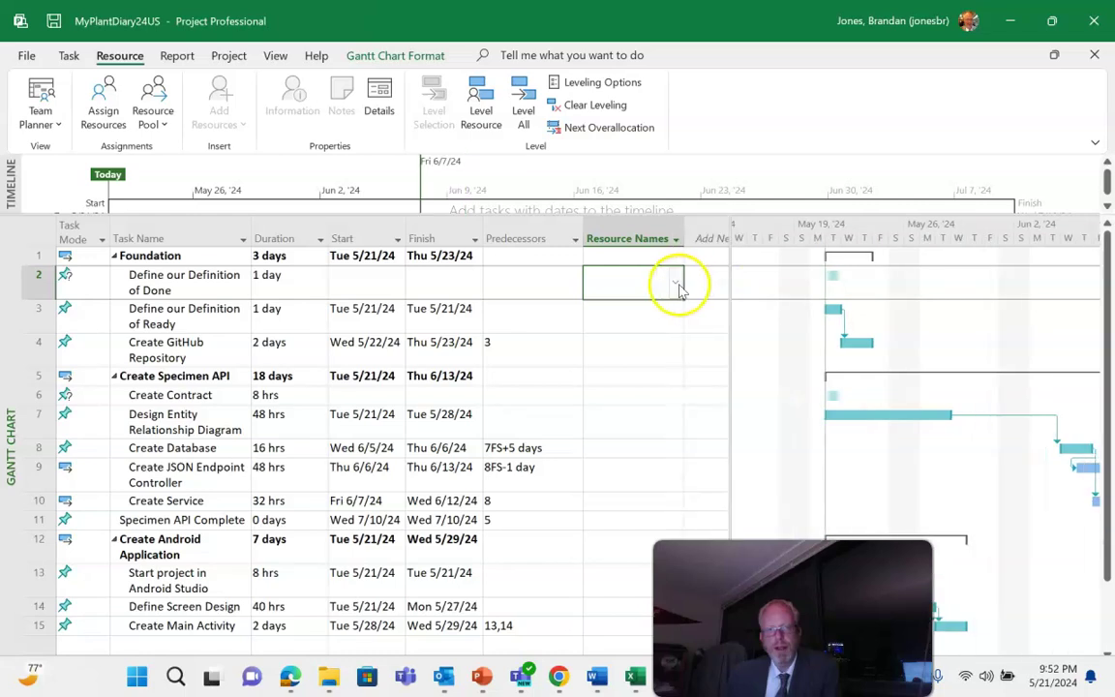
click(674, 281)
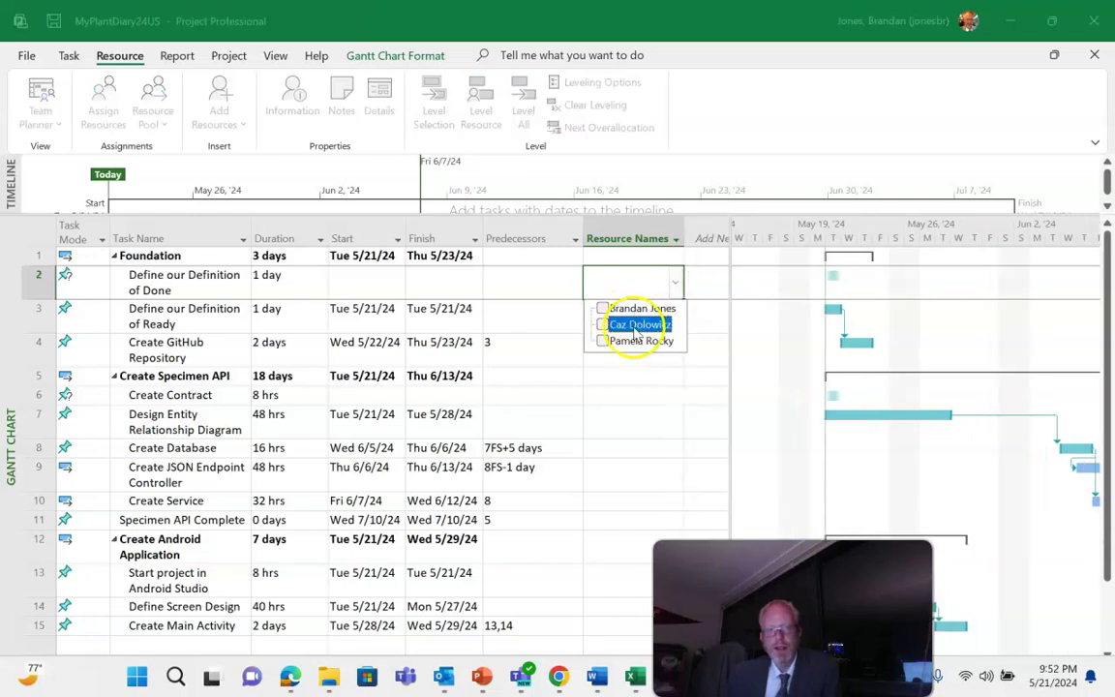
click(617, 307)
click(612, 385)
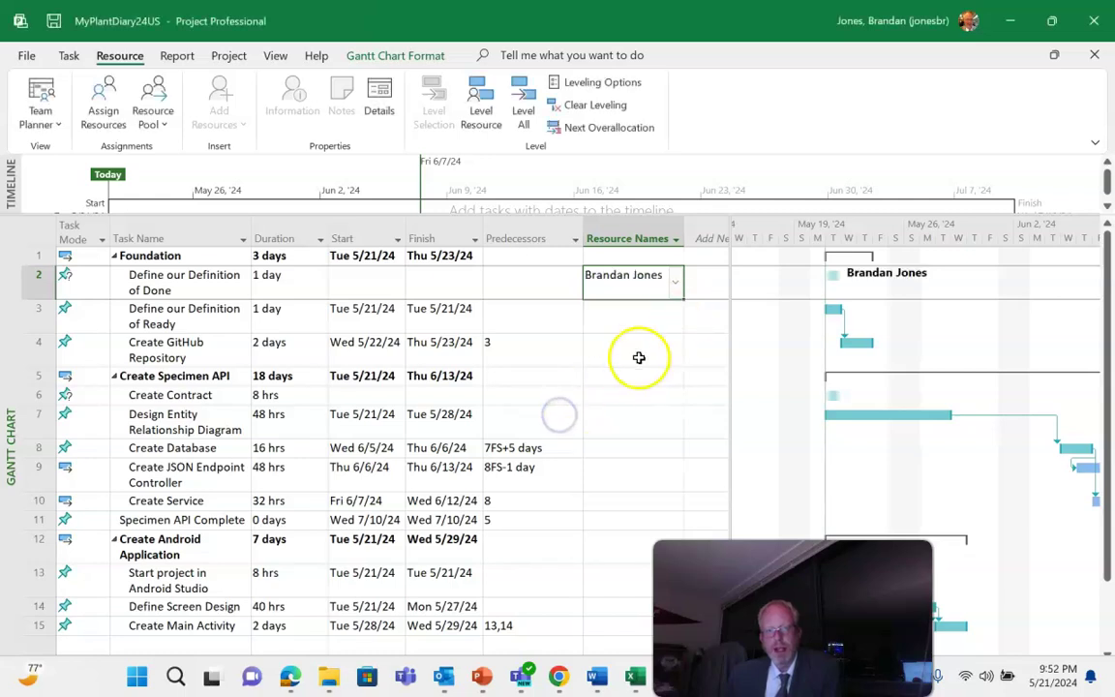
Assign the first resource to Definition of Ready and the third to Create GitHub Repository.
click(675, 319)
click(674, 317)
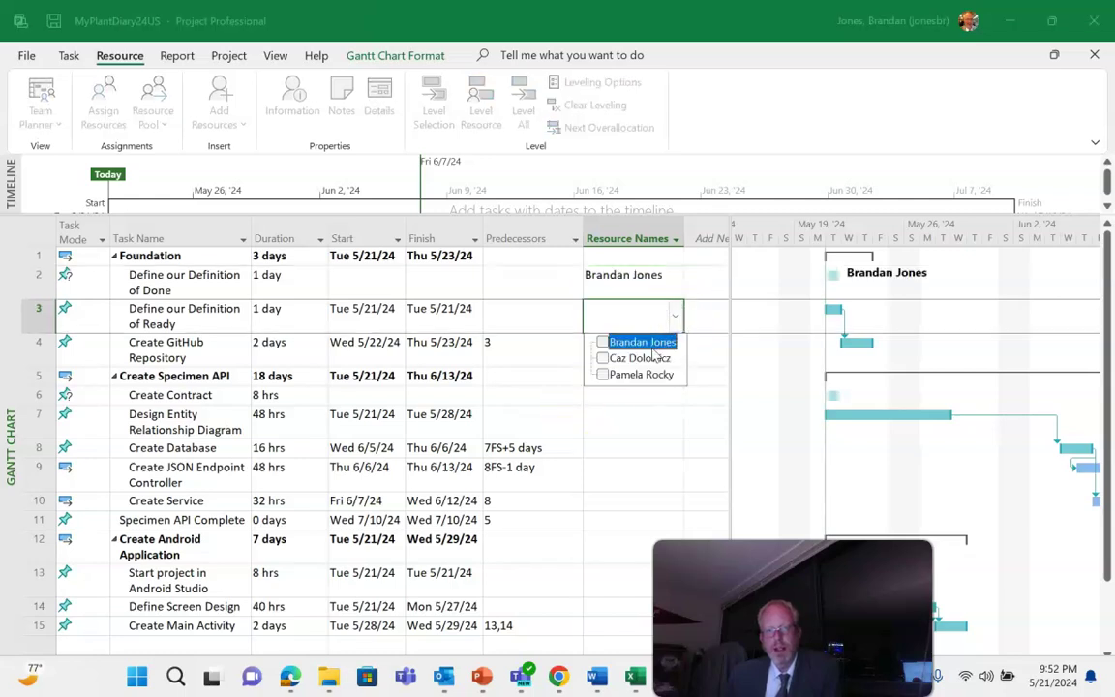
click(711, 374)
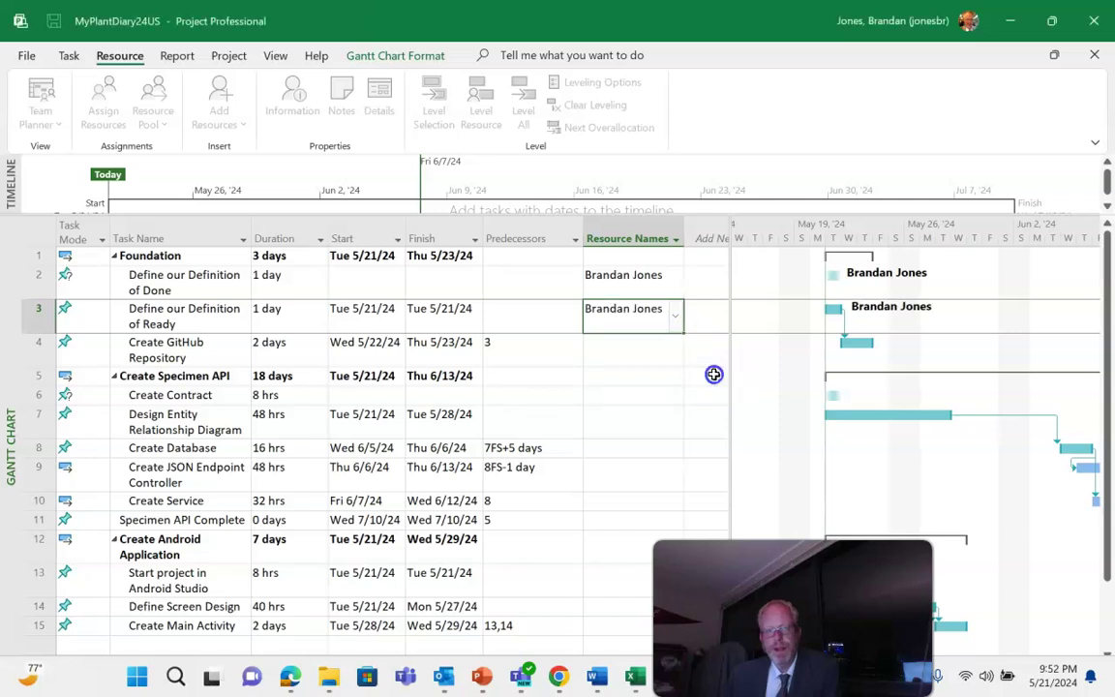
click(666, 348)
click(673, 348)
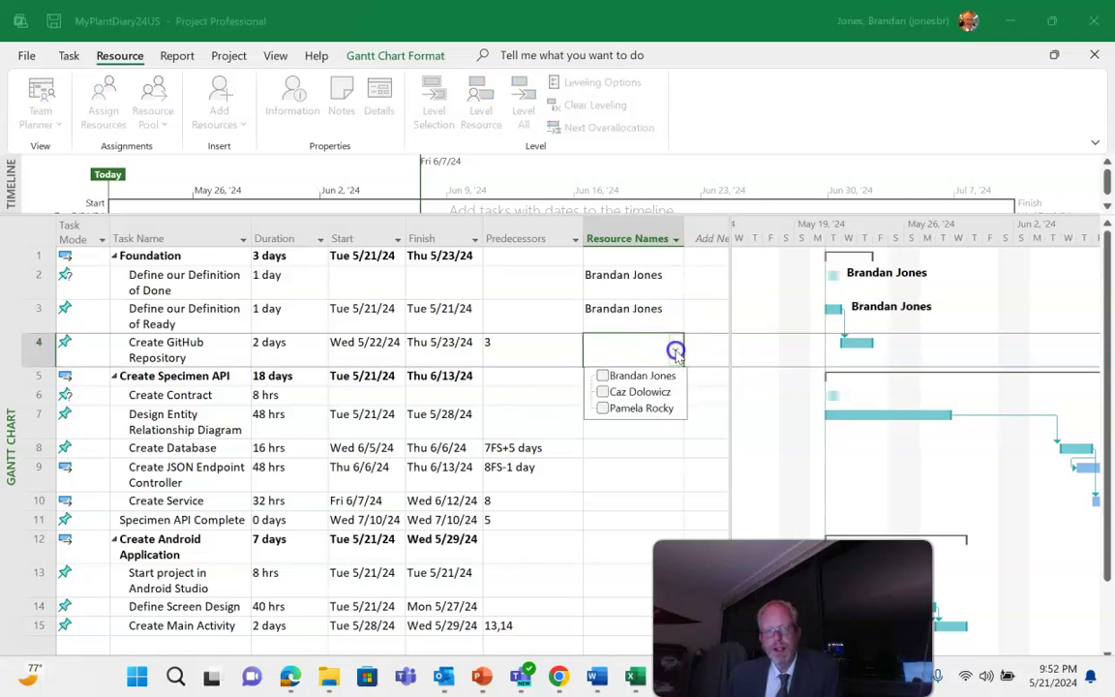
click(656, 407)
click(703, 393)
Assign the second resource to Create Contract and all three to Design Entity Relationship Diagram.
click(649, 396)
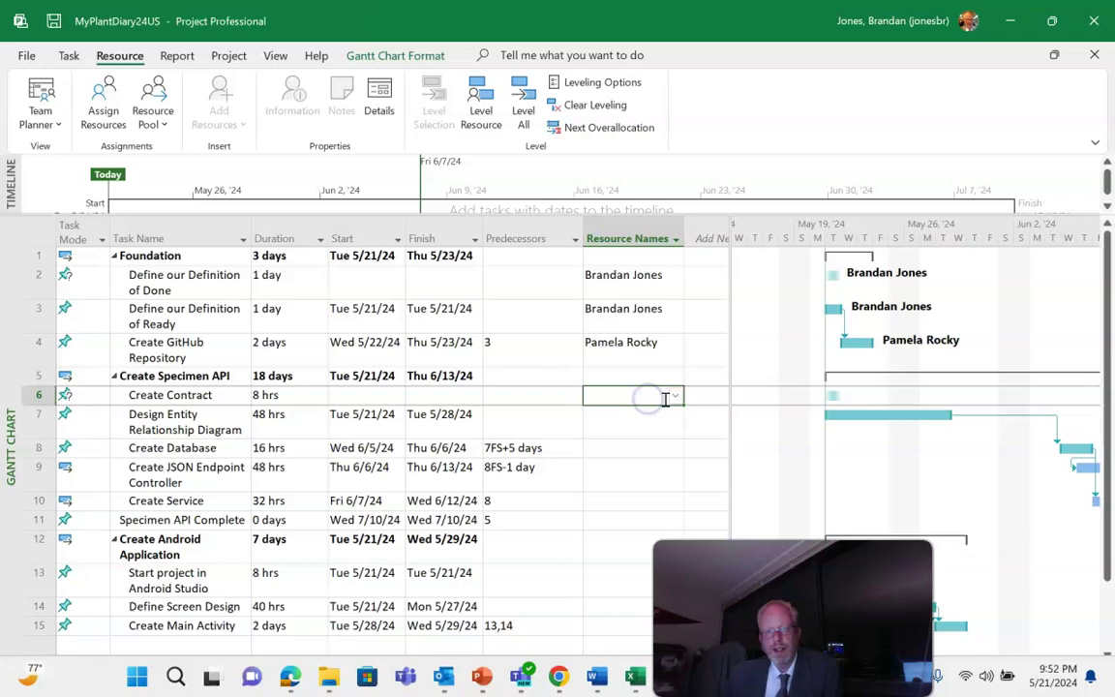
click(681, 394)
click(627, 430)
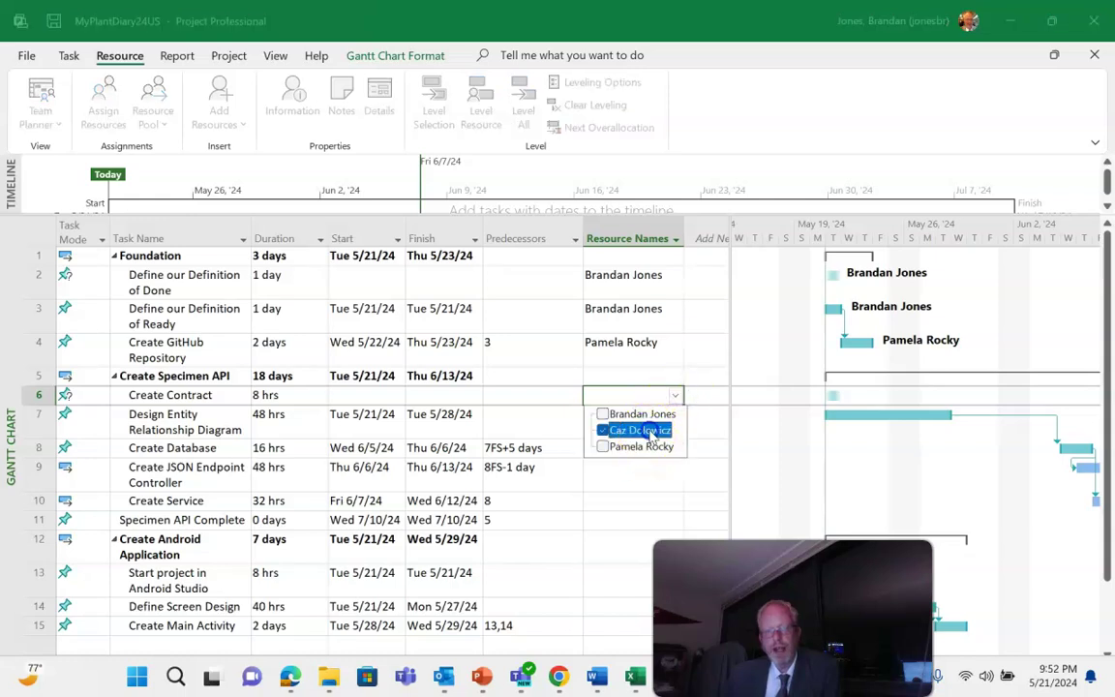
click(709, 410)
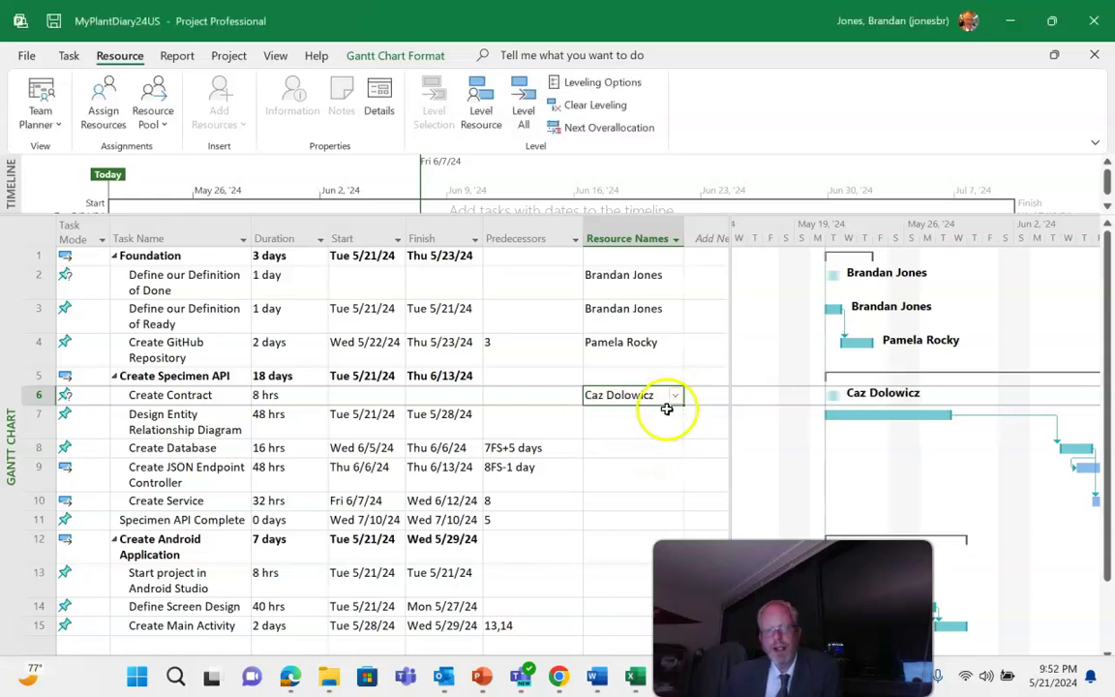
click(669, 417)
click(672, 419)
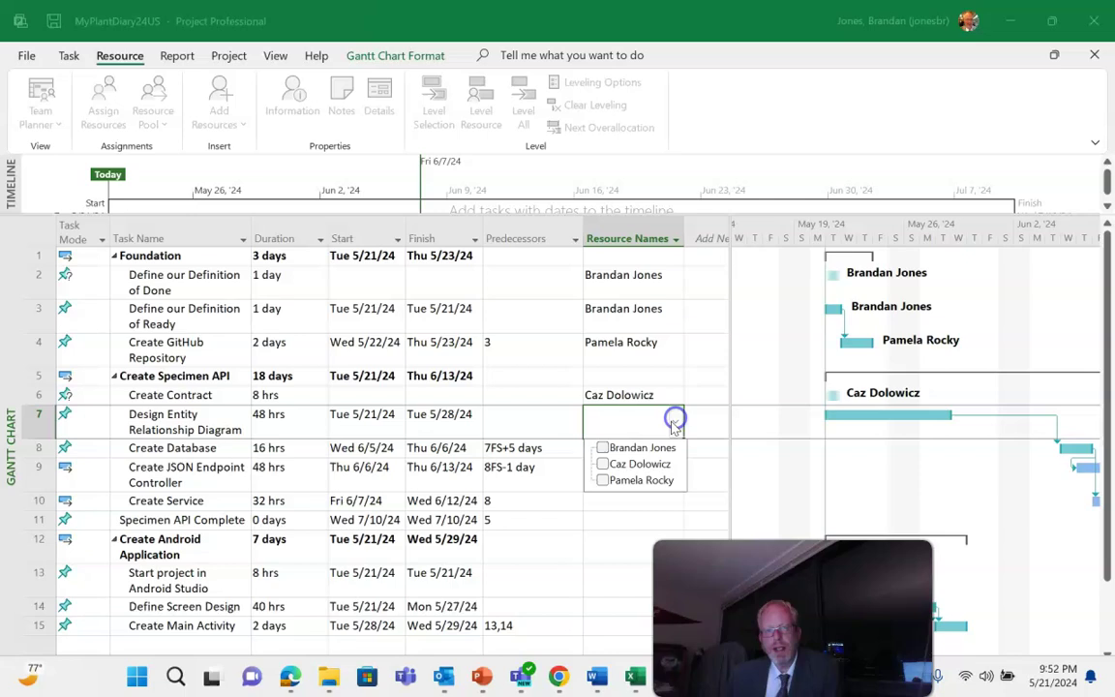
click(601, 449)
click(602, 465)
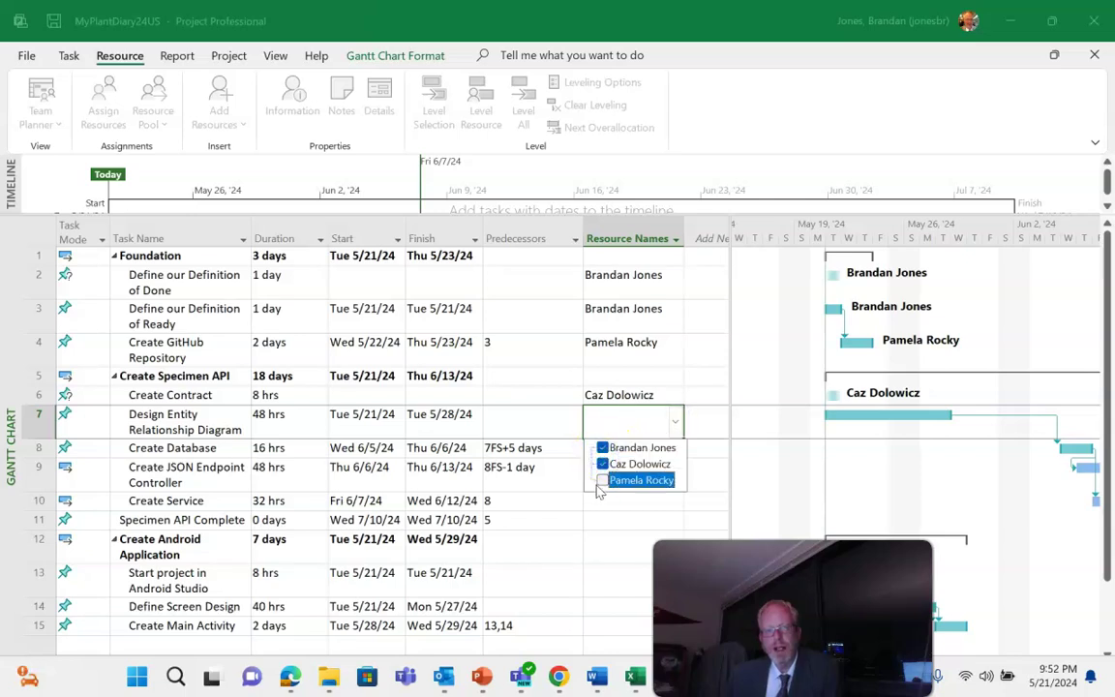
click(597, 510)
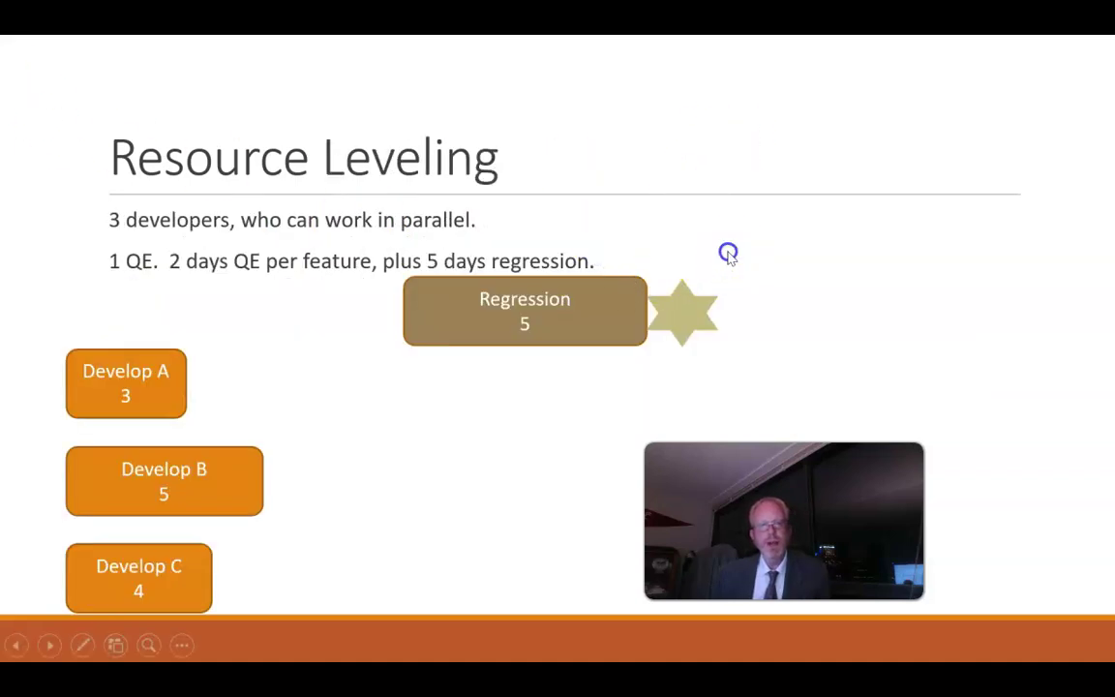
Advance the Resource Leveling slide, moving QE A into the QE Lane and revealing Develop D and QE C.
click(728, 253)
click(727, 254)
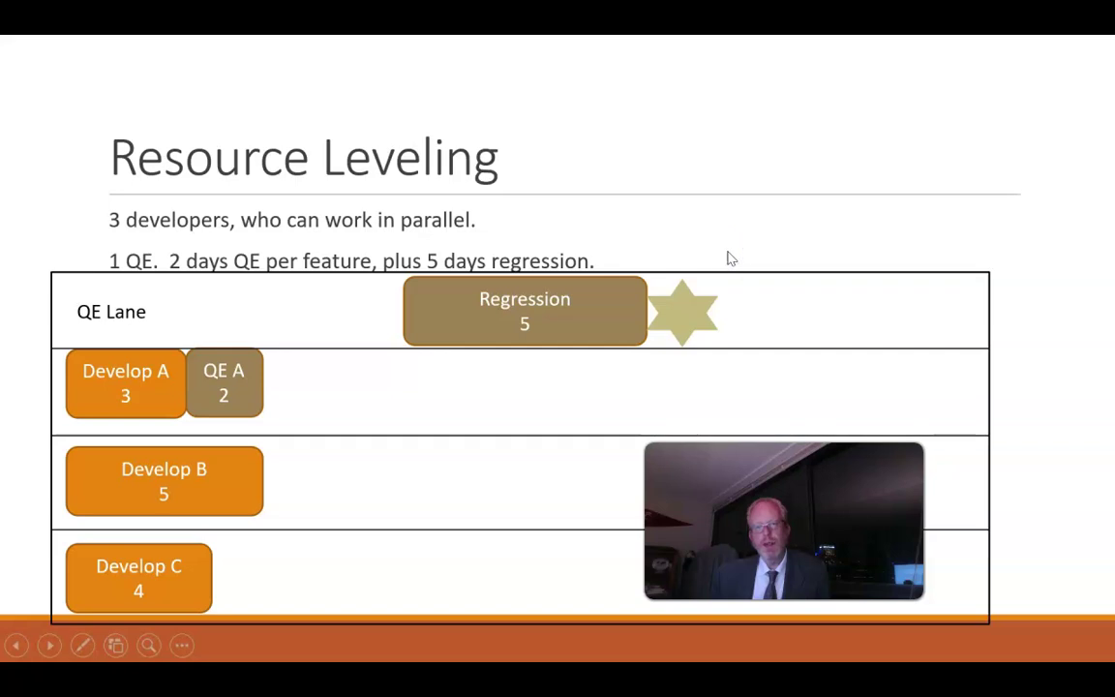
click(727, 252)
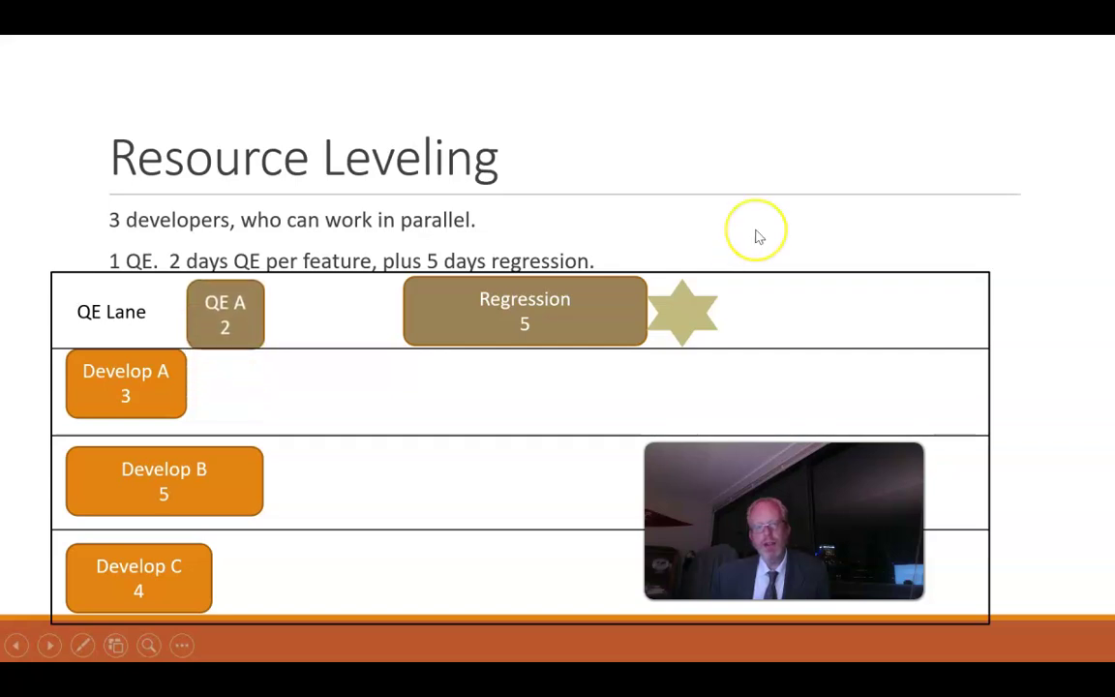
click(761, 225)
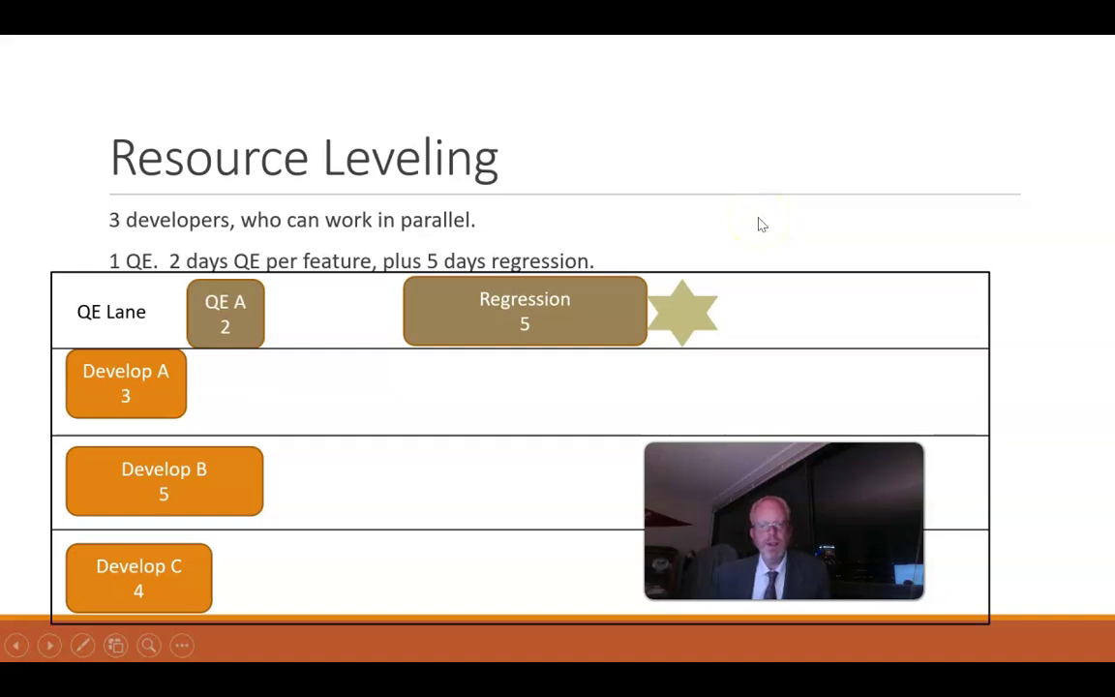
click(757, 218)
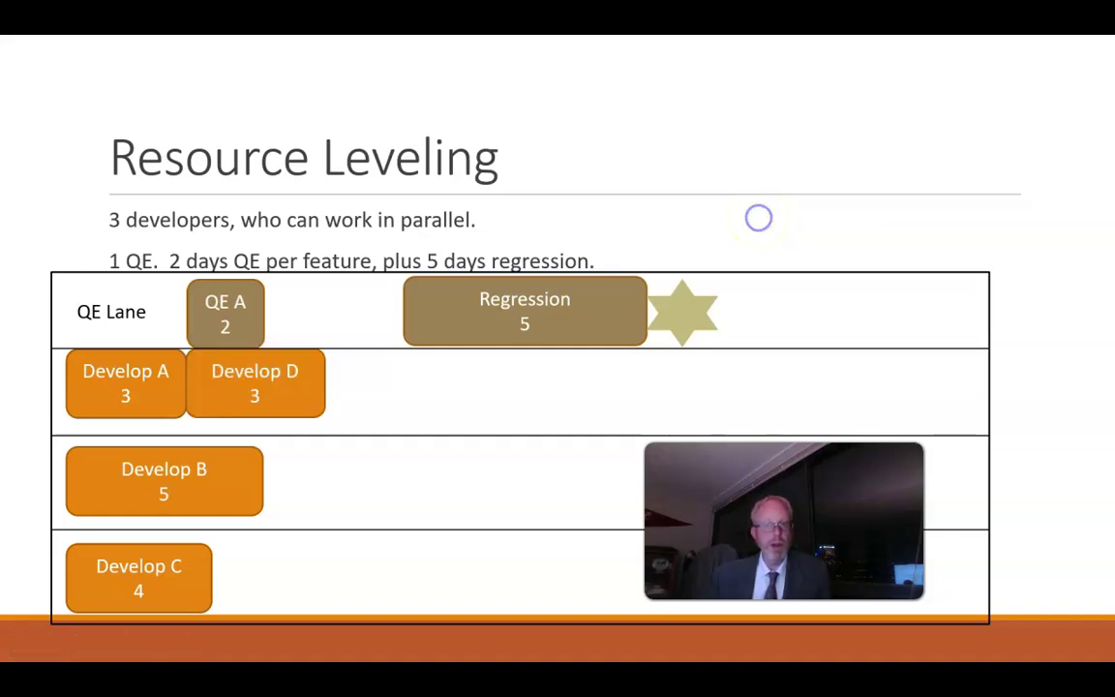
click(757, 218)
click(757, 218)
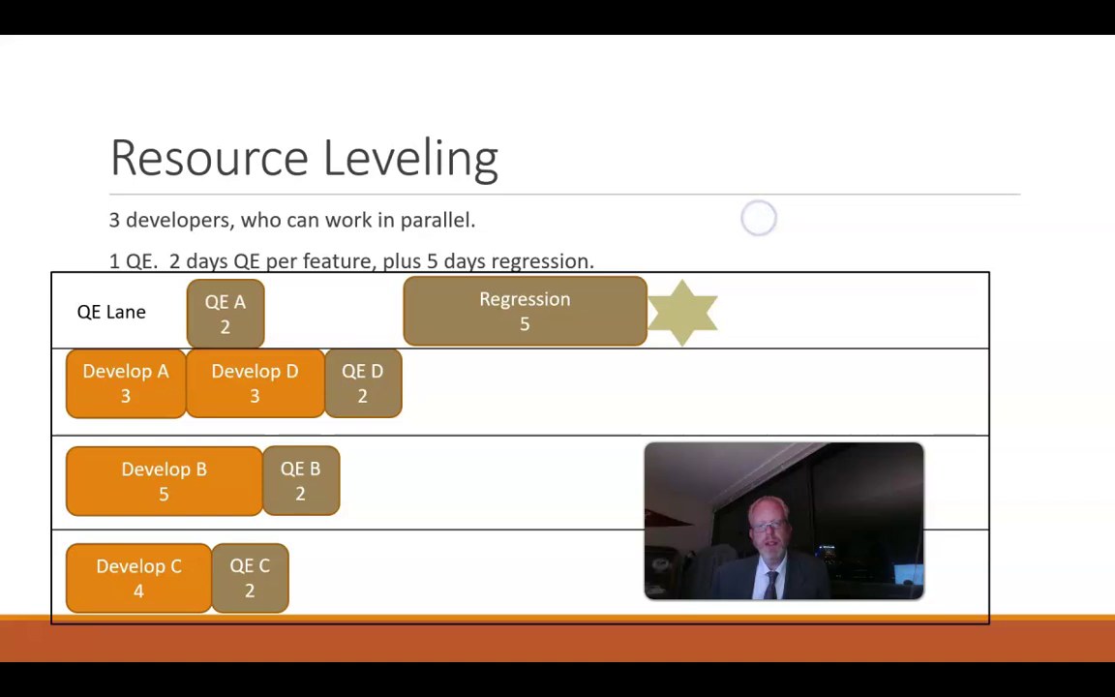
Show the overlap warning, queue QE C, B and D before Regression, and end the slideshow.
click(757, 217)
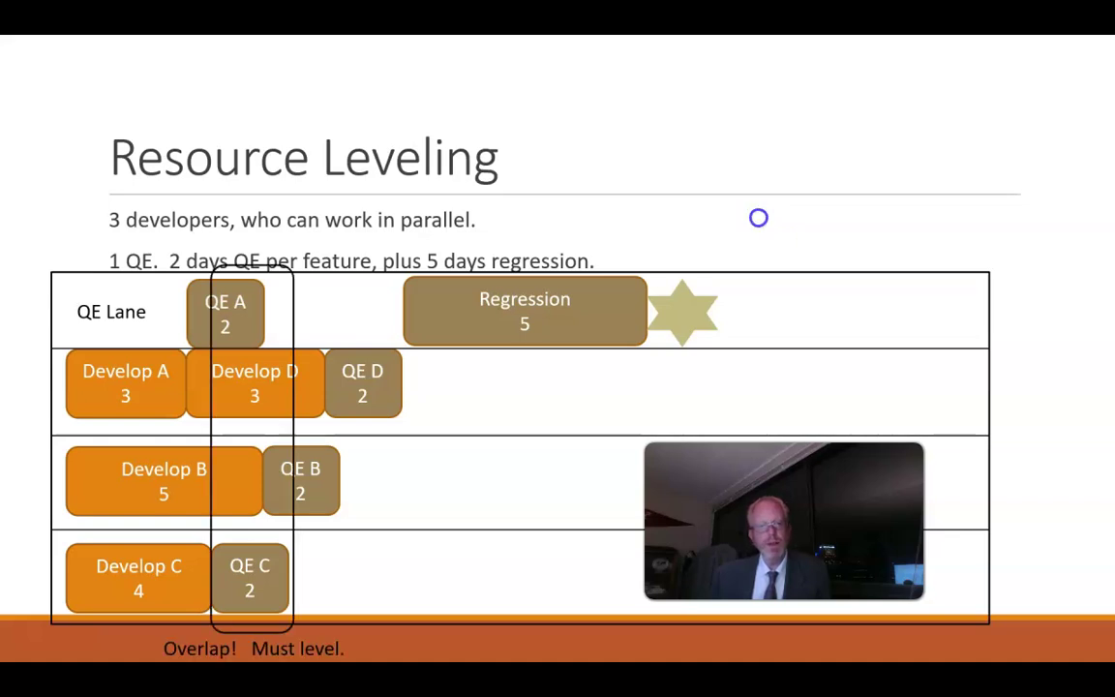
click(758, 218)
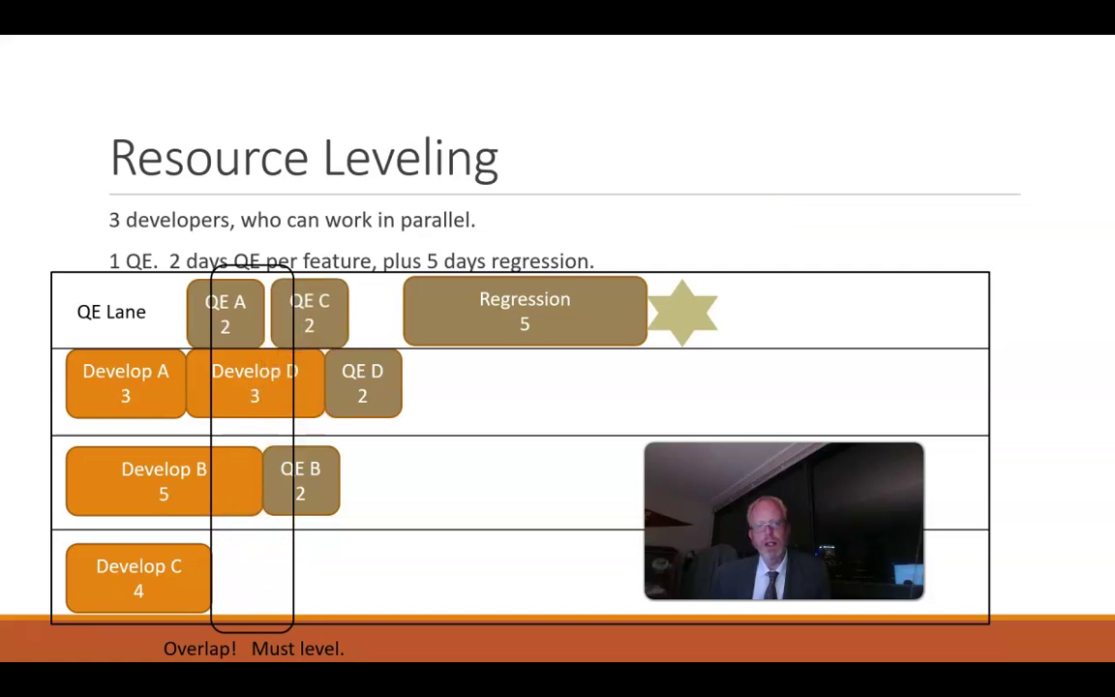
click(759, 216)
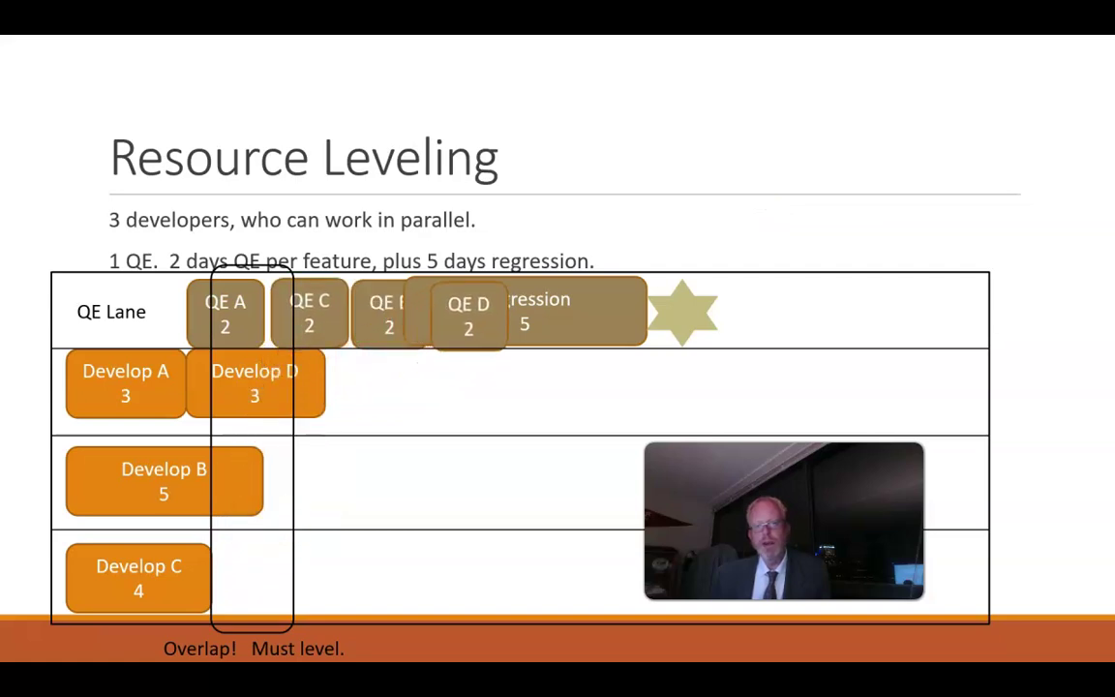
click(759, 217)
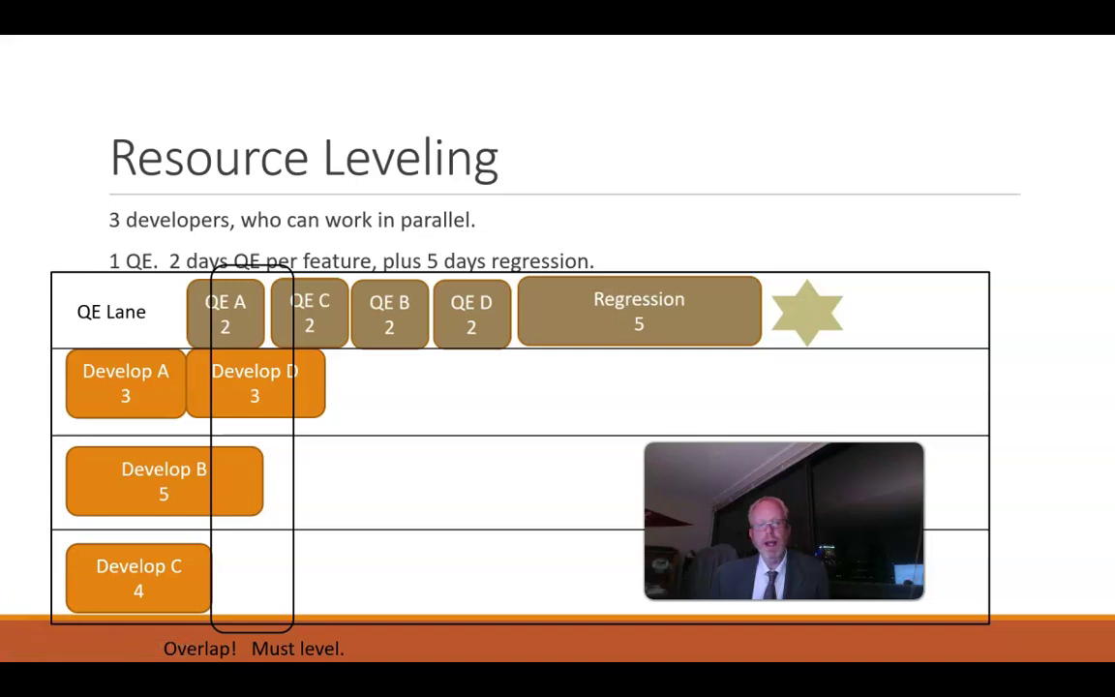
key(alt+Tab)
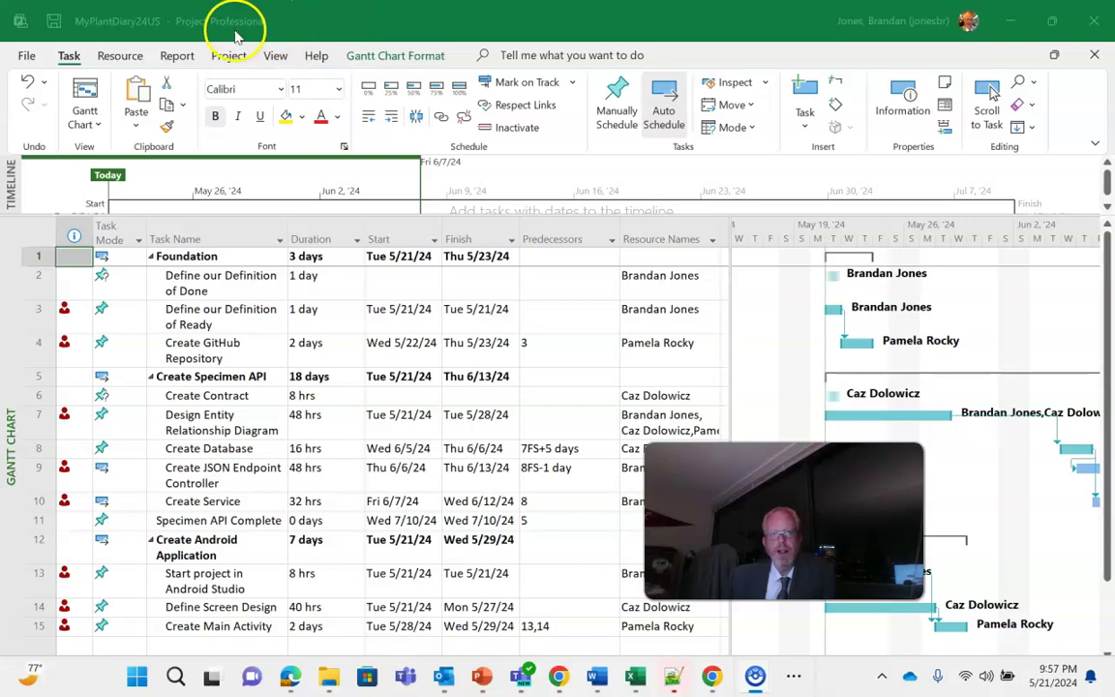
click(184, 56)
click(184, 55)
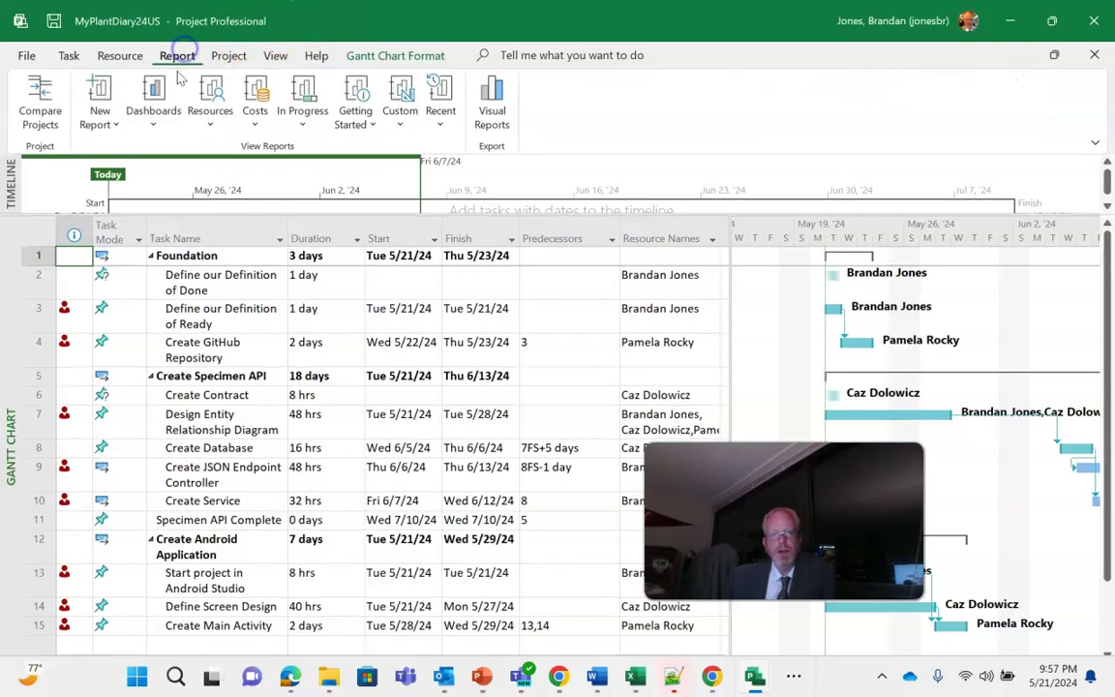
click(208, 120)
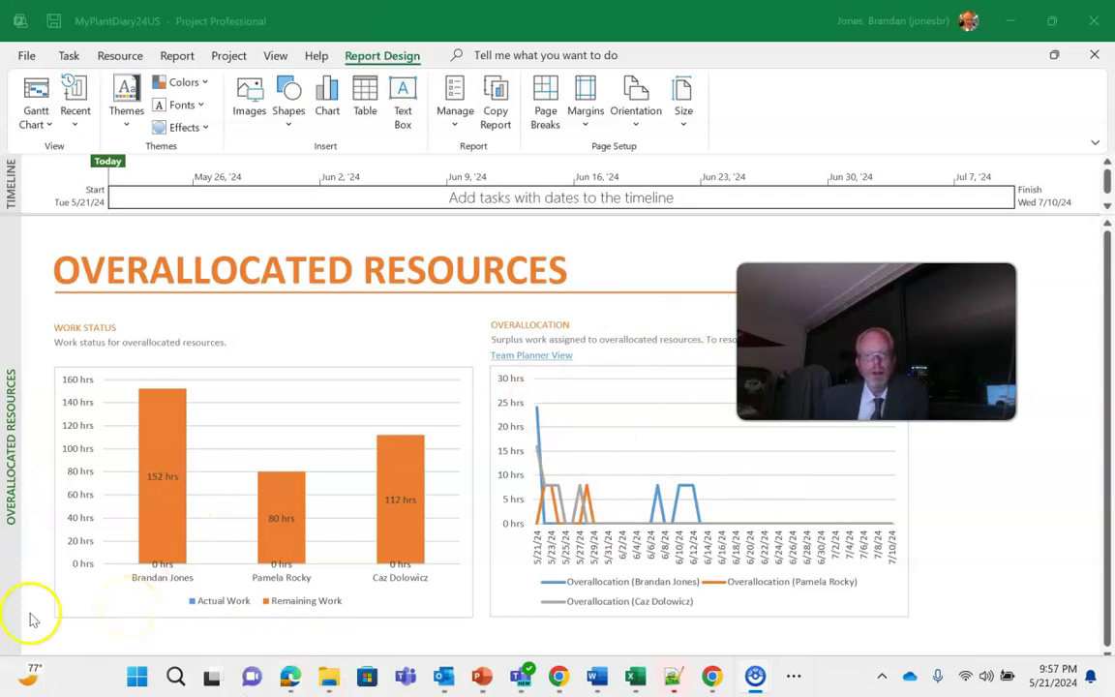
click(36, 92)
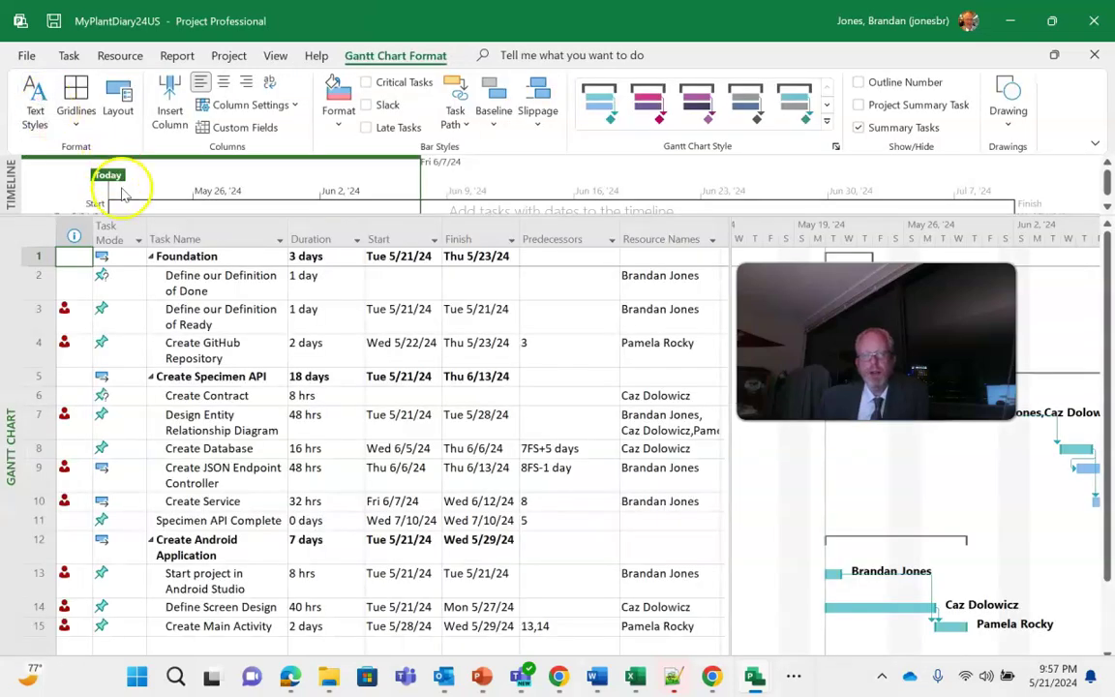
Switch to the Resource tab and narrow the task table to end at the Finish column.
click(120, 55)
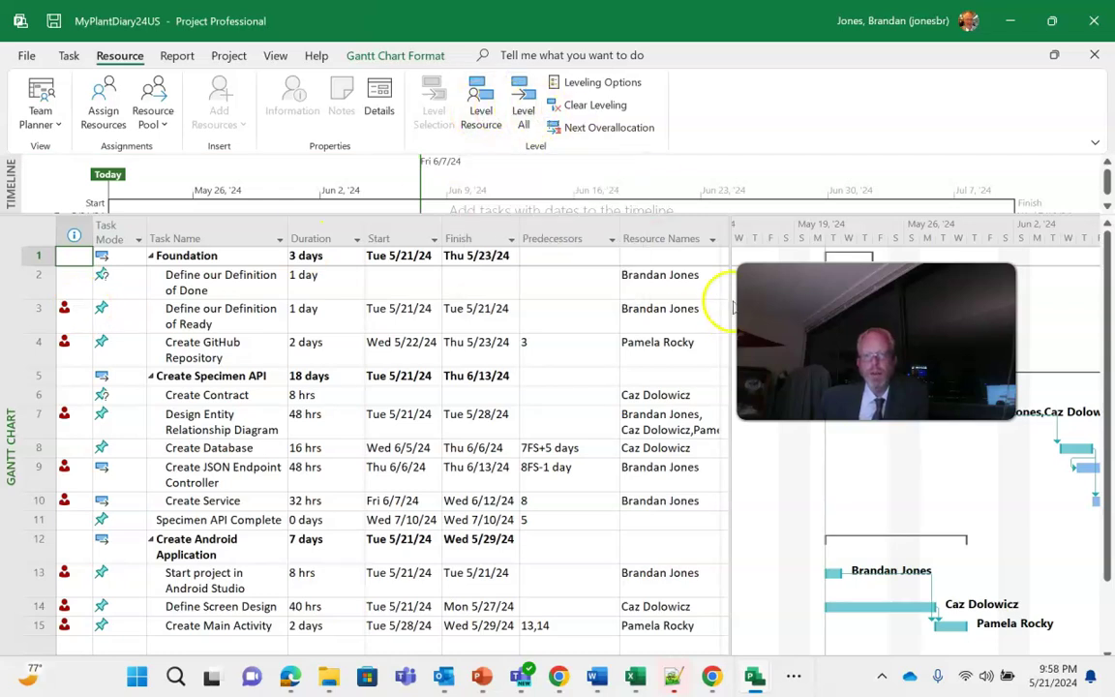
drag(728, 301, 523, 323)
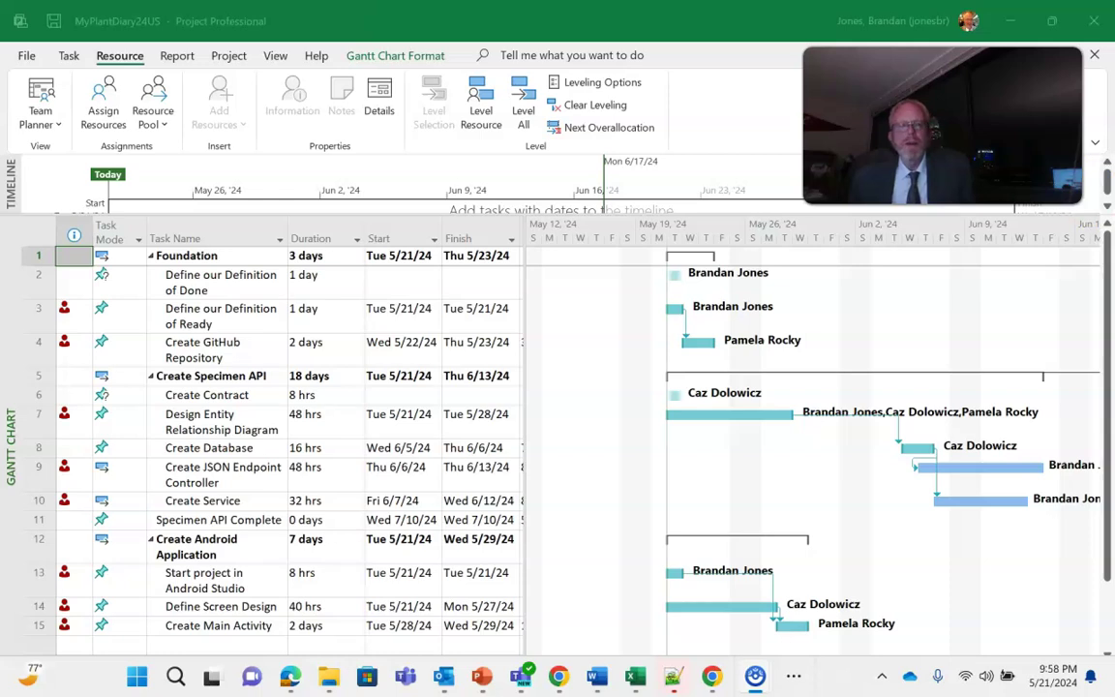
Level all resources, stretching Create Specimen API to 22 days, and widen the table to show Predecessors.
click(524, 98)
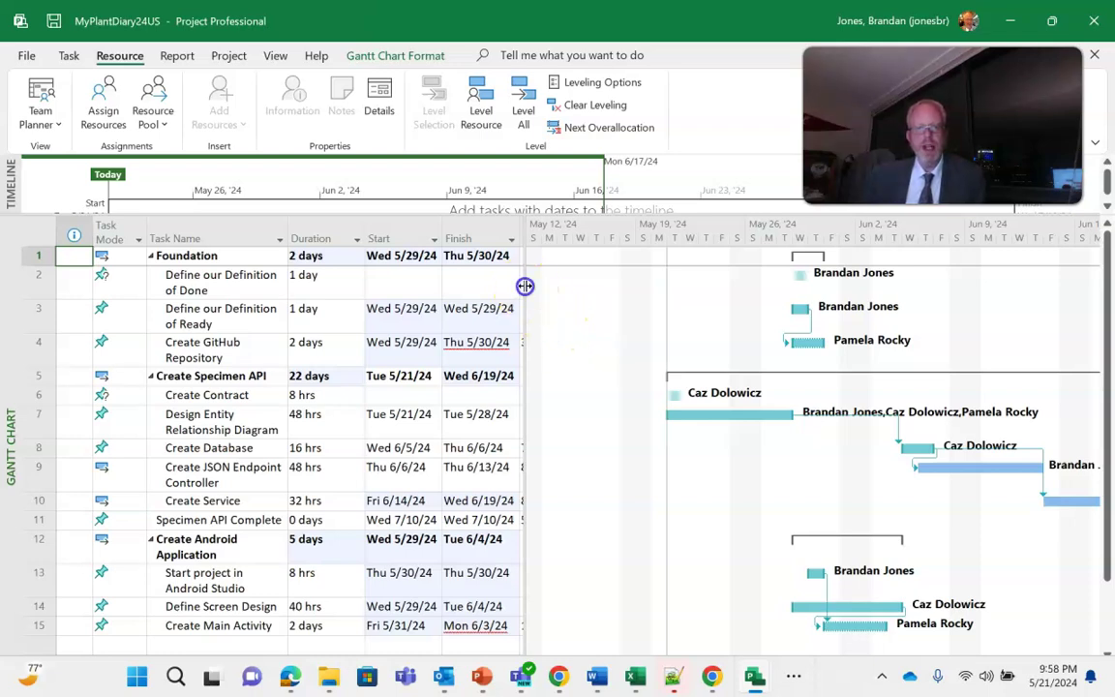
drag(525, 285, 640, 281)
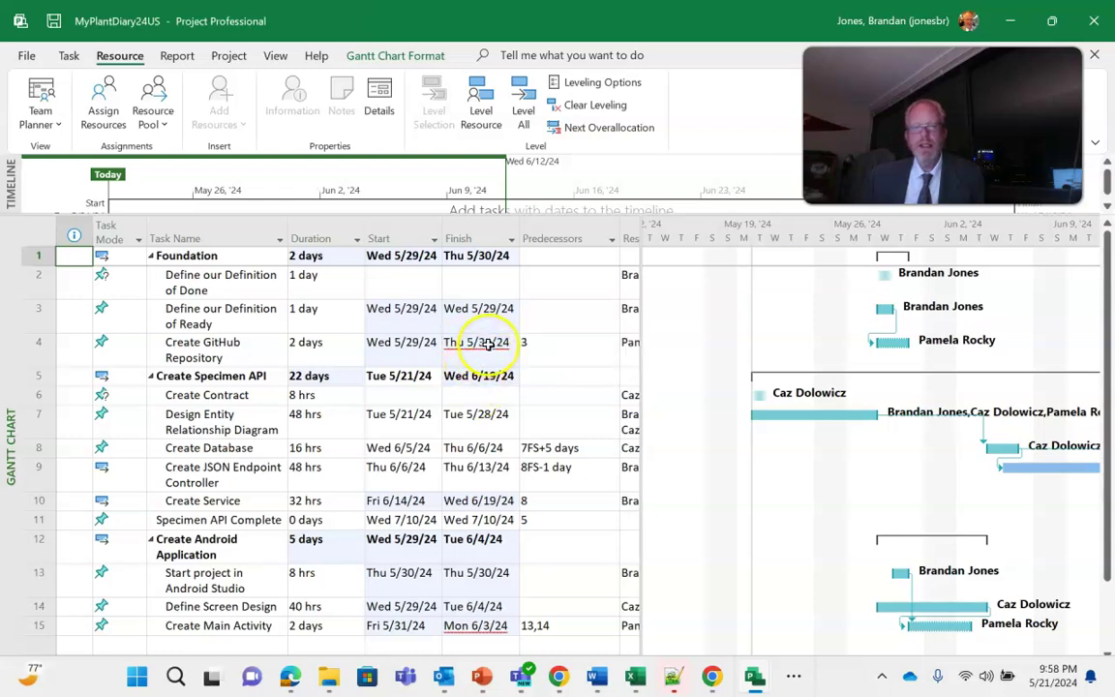
click(484, 341)
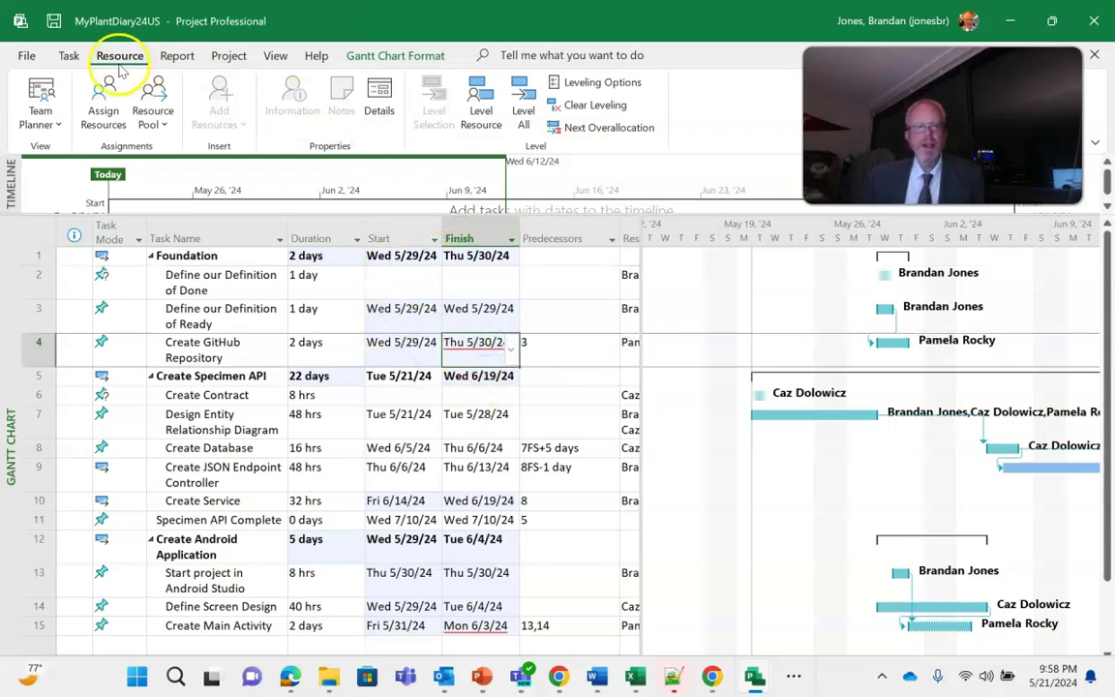
Auto-schedule Create GitHub Repository so it runs Thu 5/30–Fri 5/31, extending Foundation to 3 days.
click(68, 56)
click(229, 55)
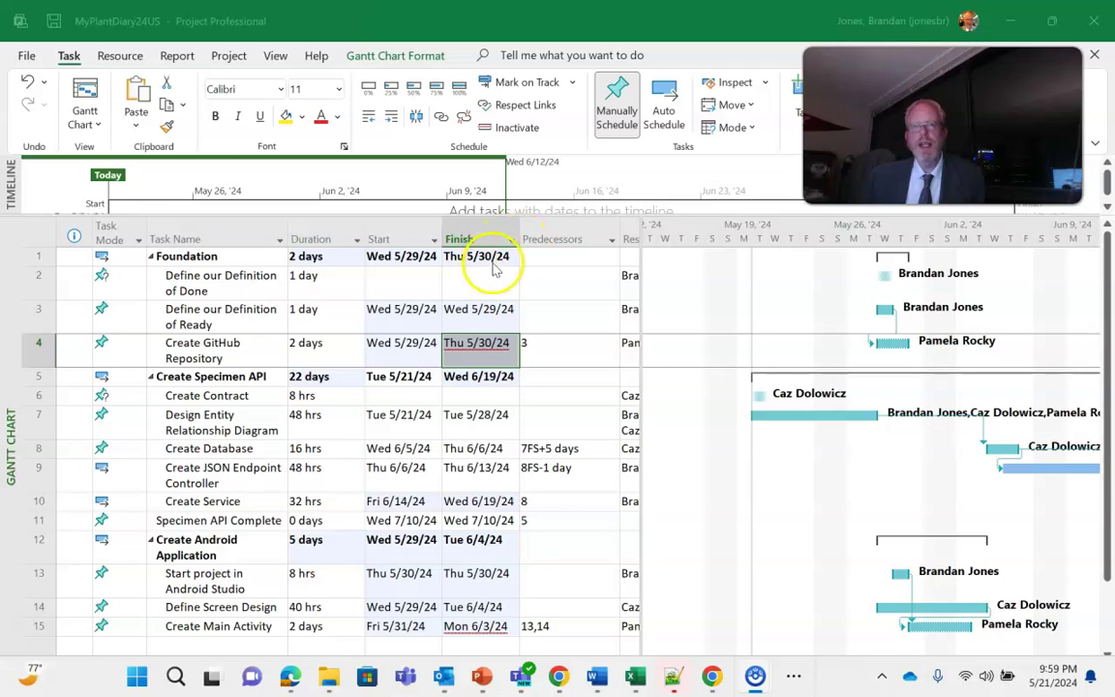
click(668, 97)
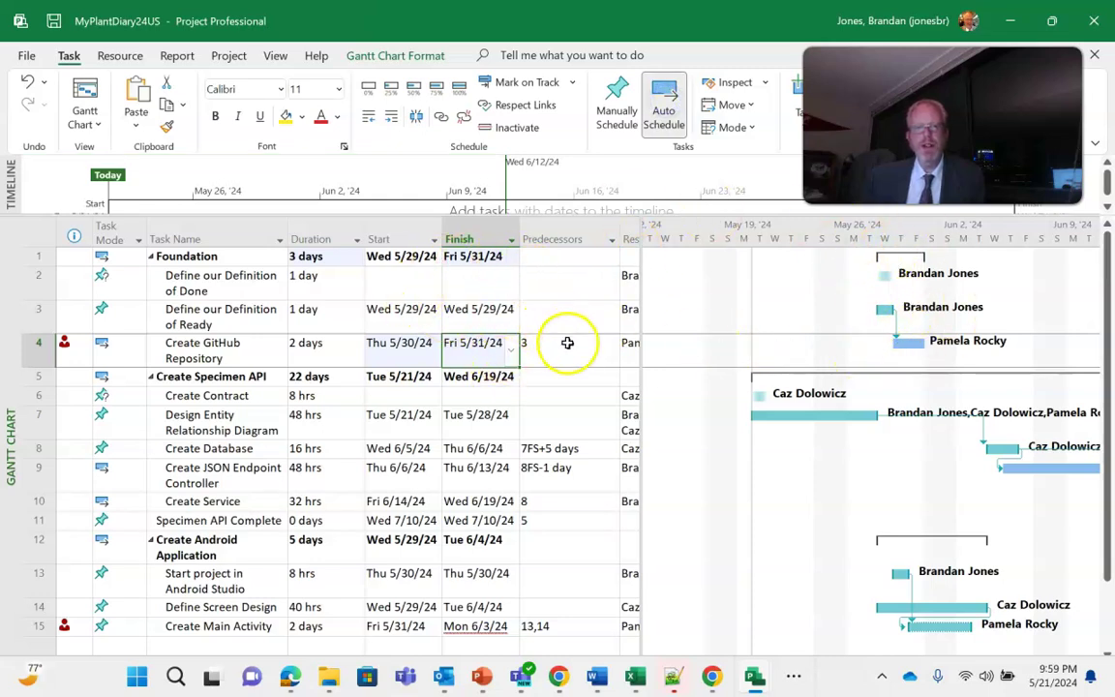
click(511, 448)
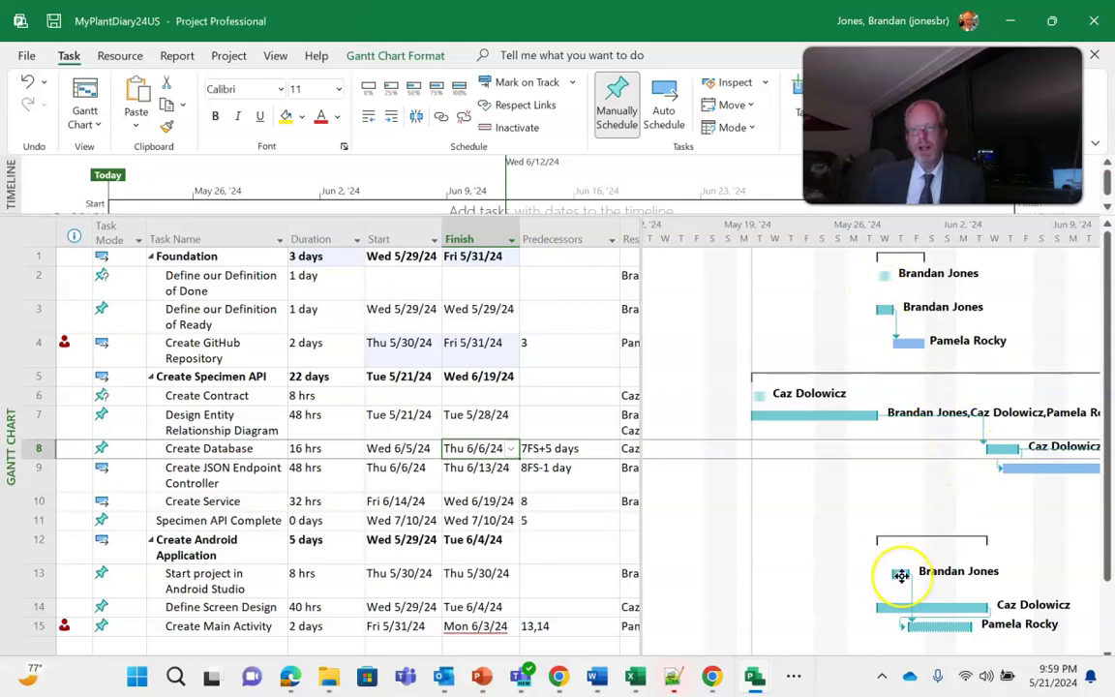
mouse_move(901, 575)
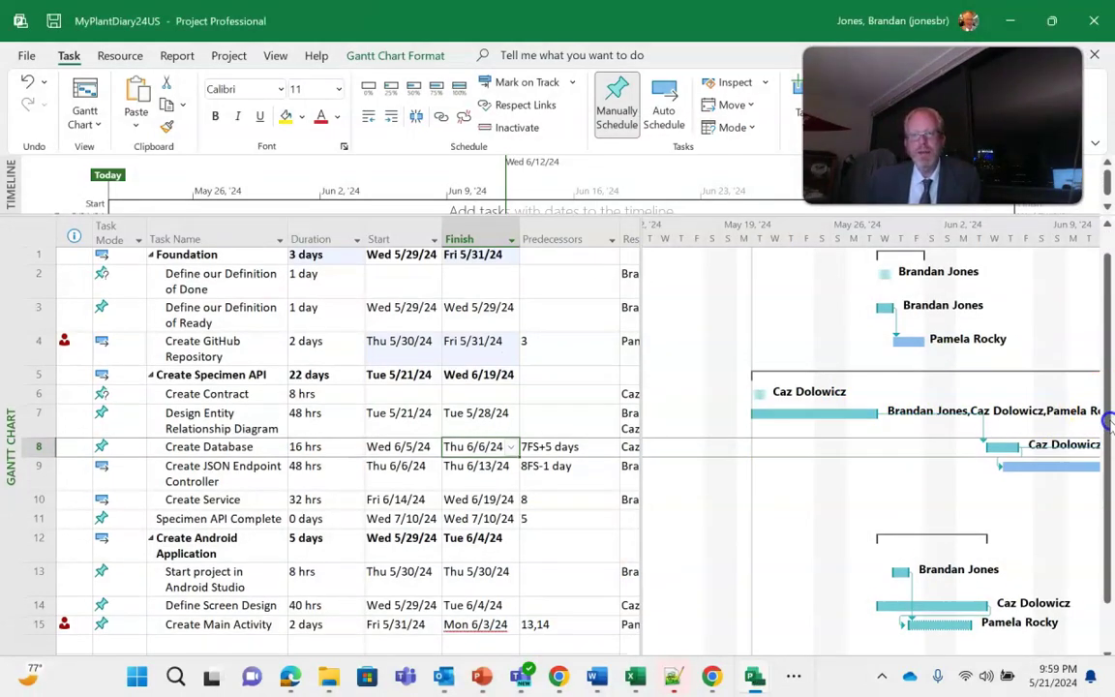
Drag the table/Gantt splitter right until the full Resource Names column shows beside the chart.
scroll(1108, 412, down, 3)
drag(1100, 443, 1104, 387)
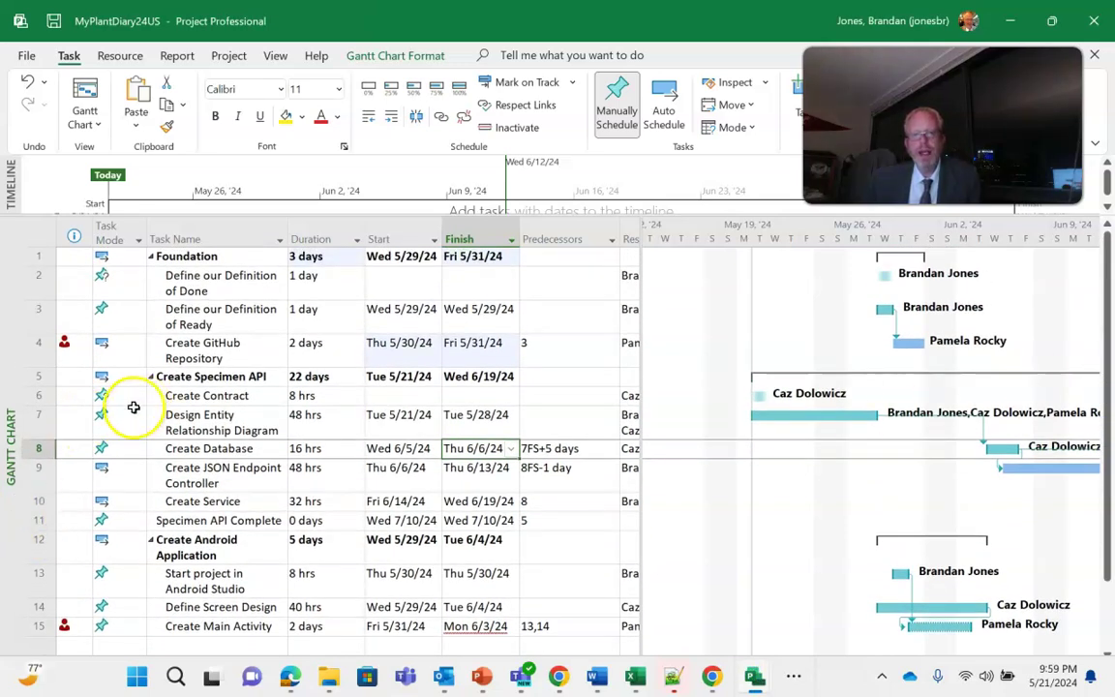
mouse_move(65, 345)
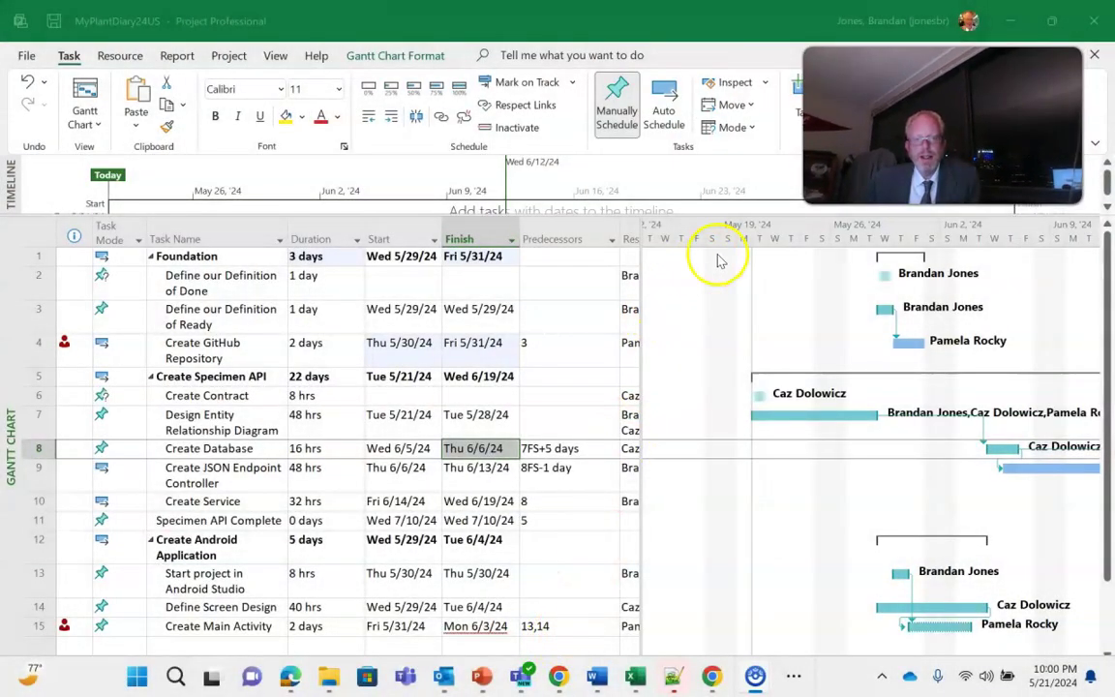
drag(642, 336, 783, 326)
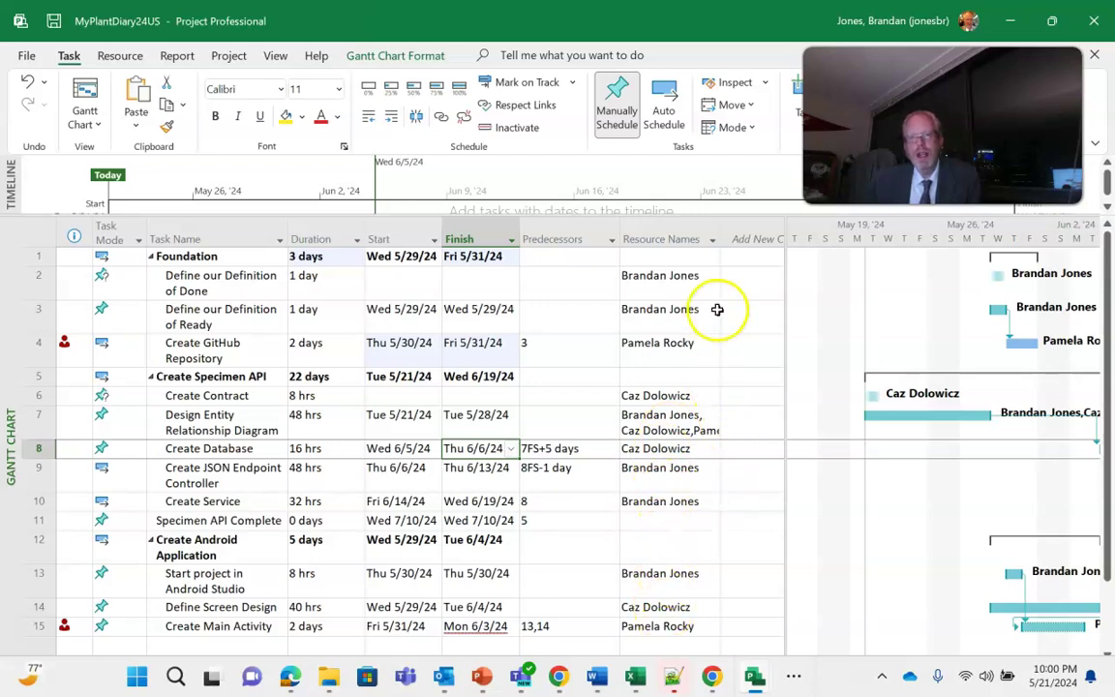
click(174, 58)
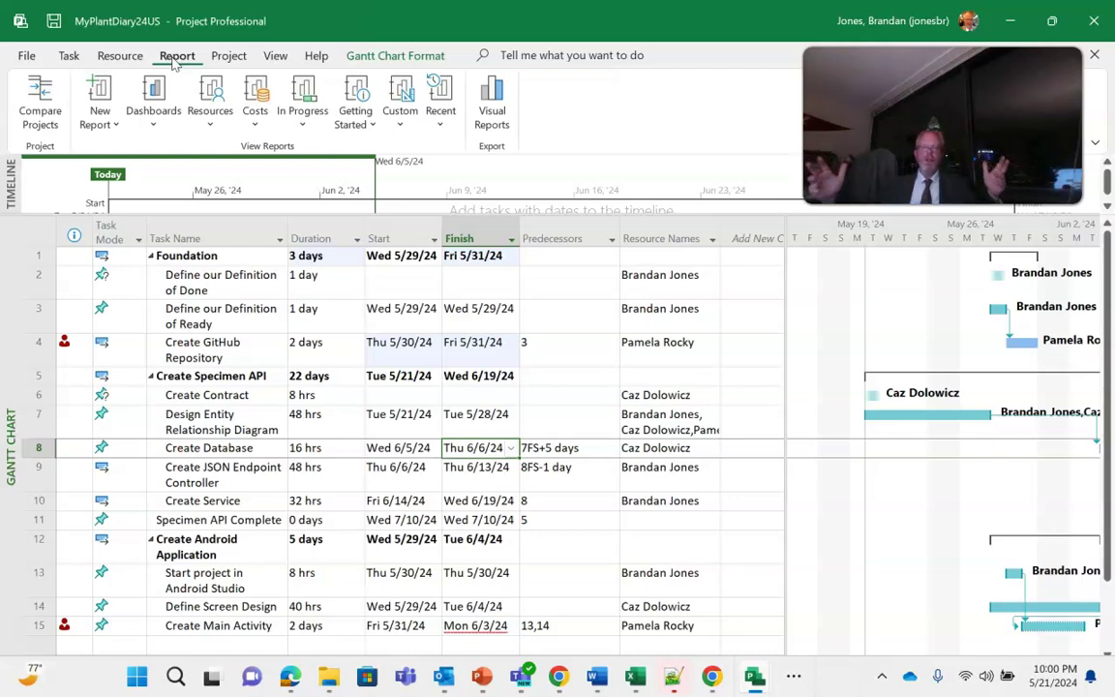
Show the Resources > Overallocated Resources report, listing one resource with 80 hrs remaining work.
click(100, 113)
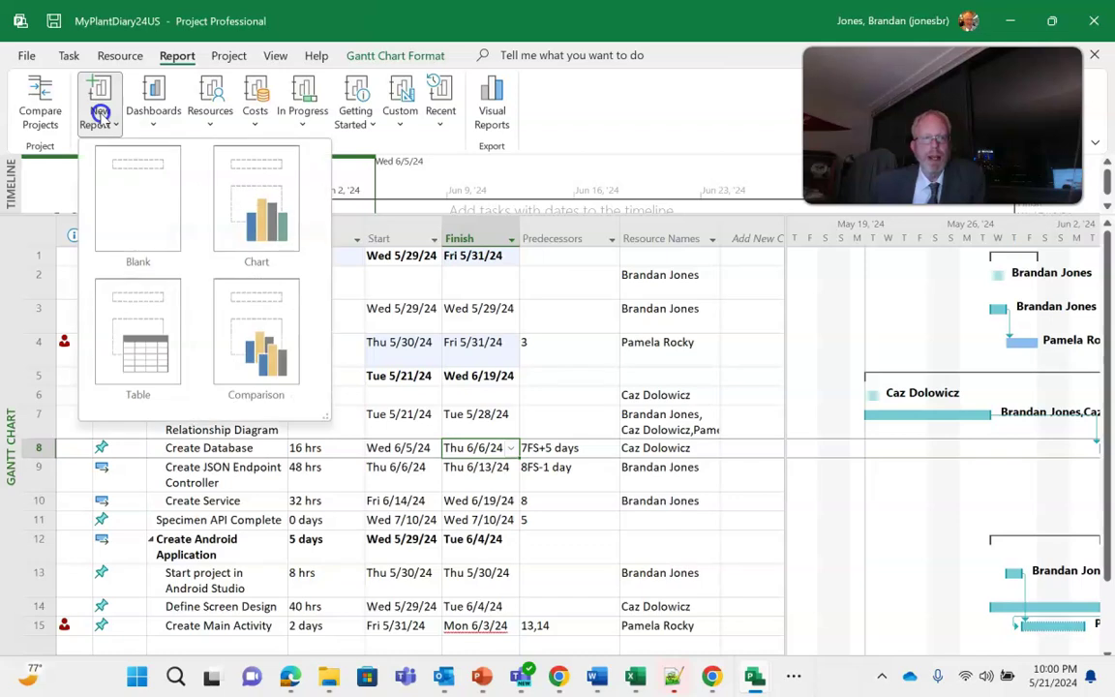
click(211, 114)
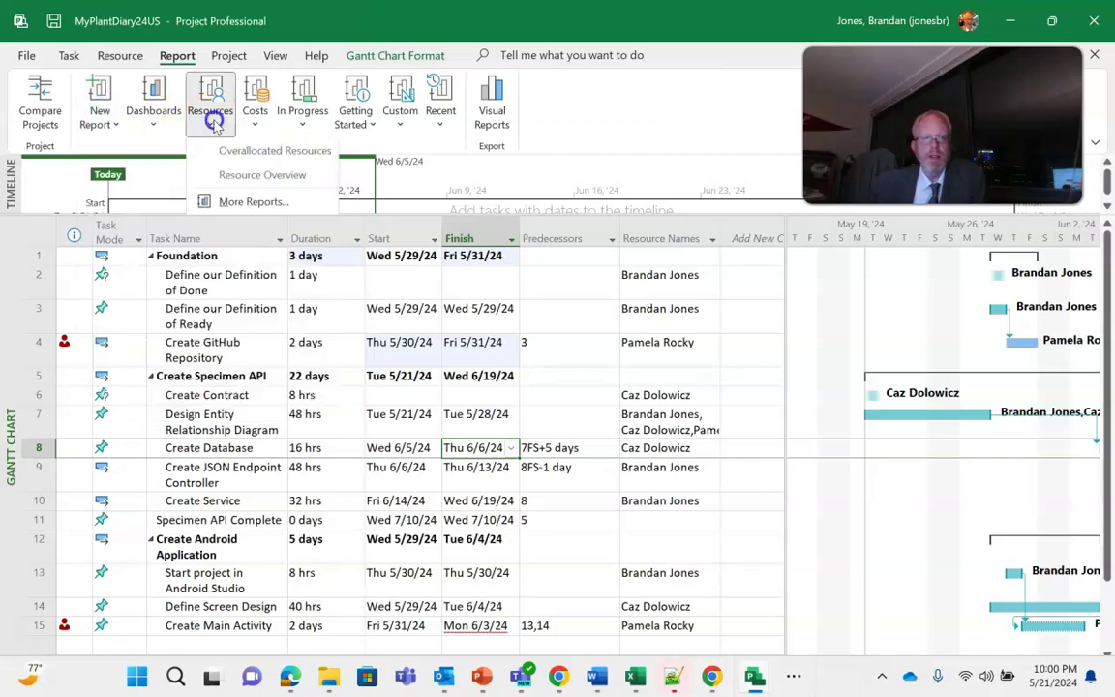
click(245, 152)
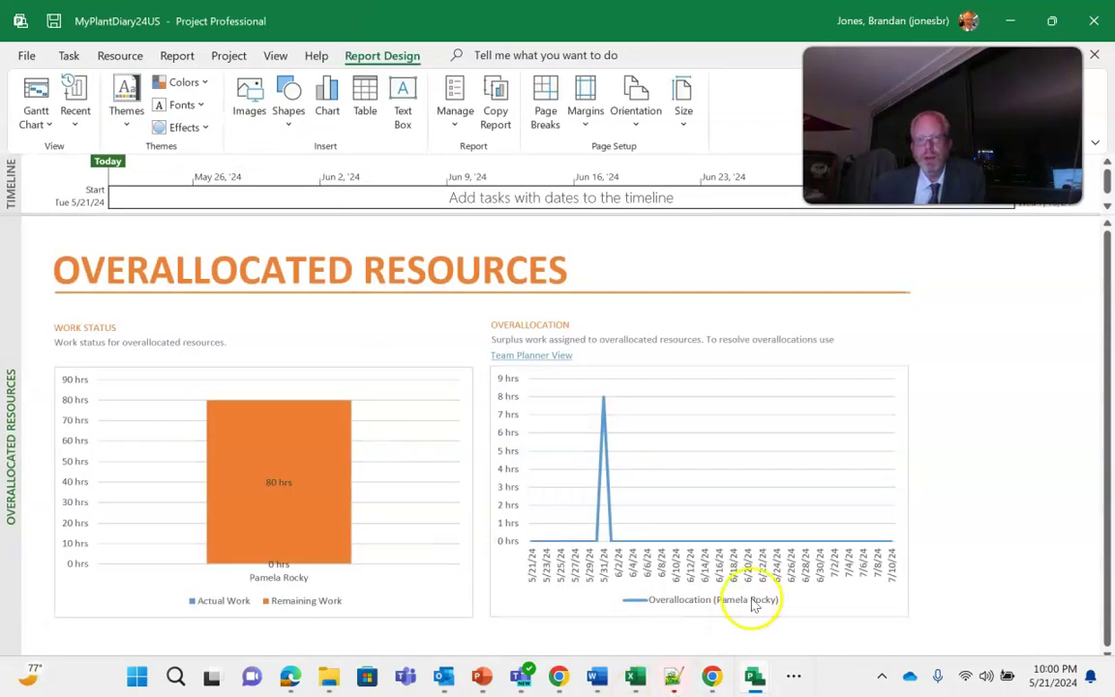